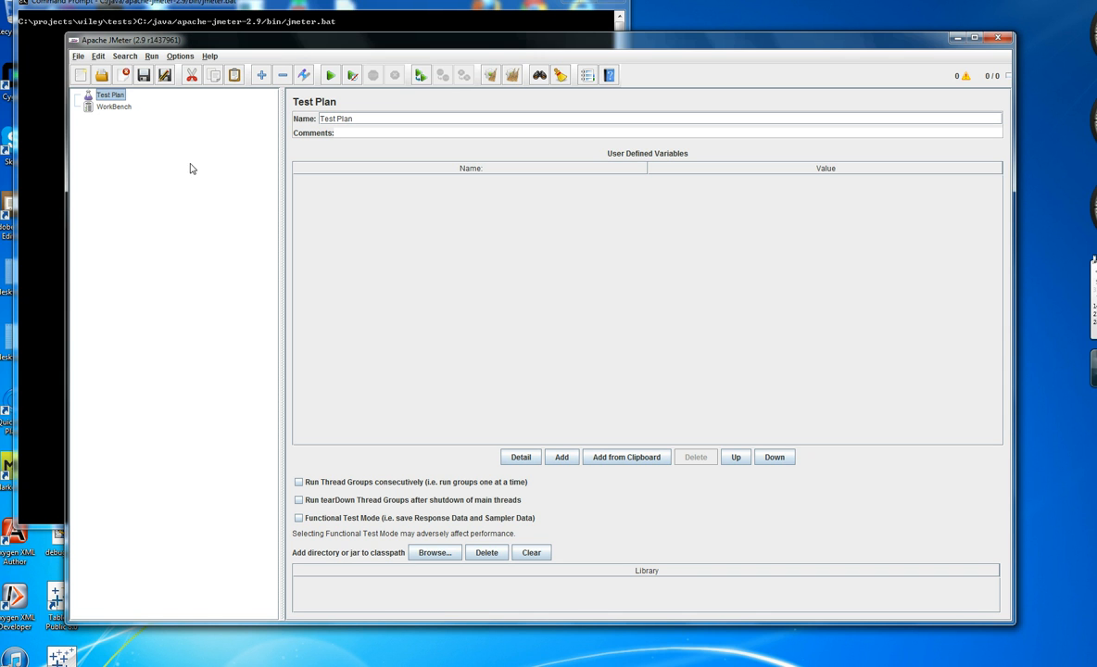
Add an HTTP Proxy Server element to the WorkBench and start the proxy on port 8080
left_click(114, 108)
left_click(108, 95)
left_click(117, 109)
right_click(118, 108)
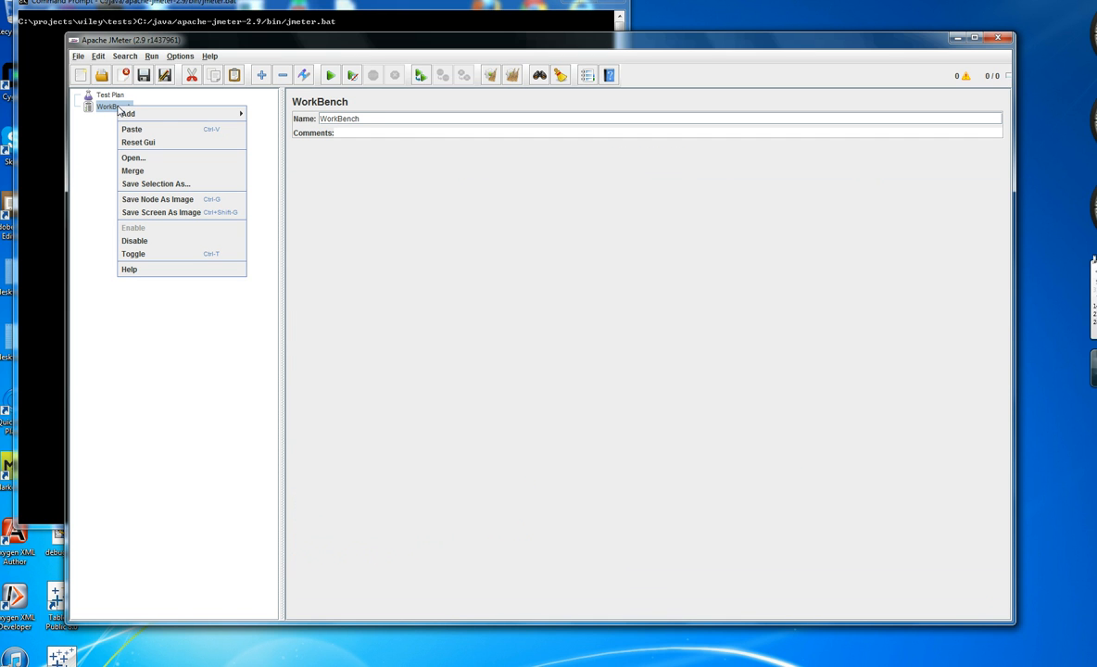
mouse_move(196, 117)
mouse_move(271, 119)
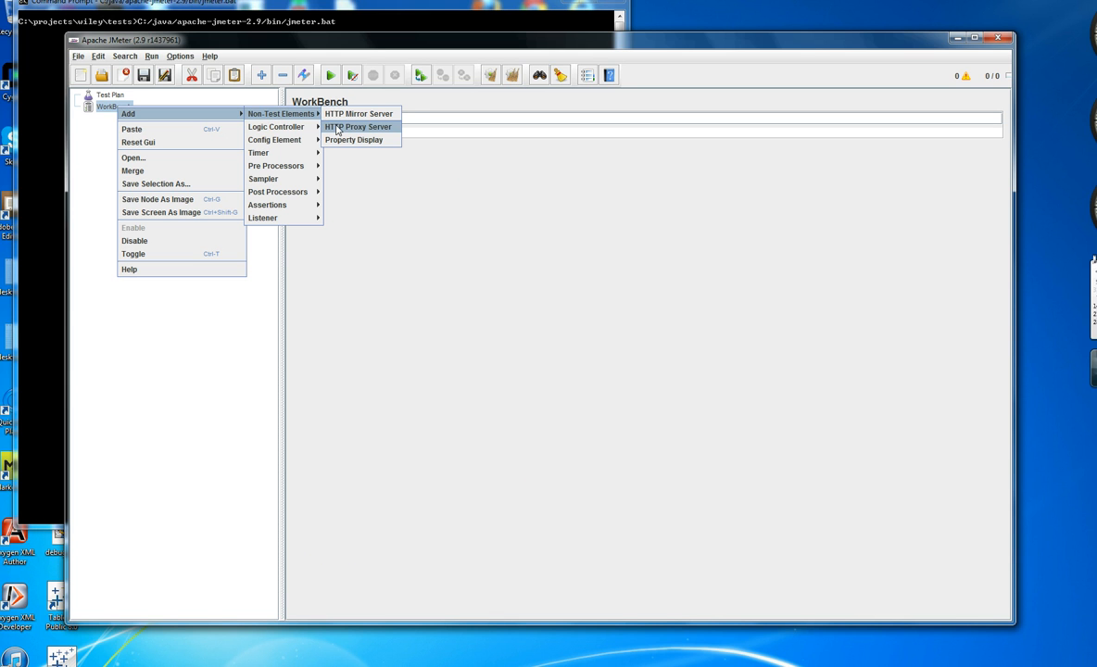
left_click(337, 130)
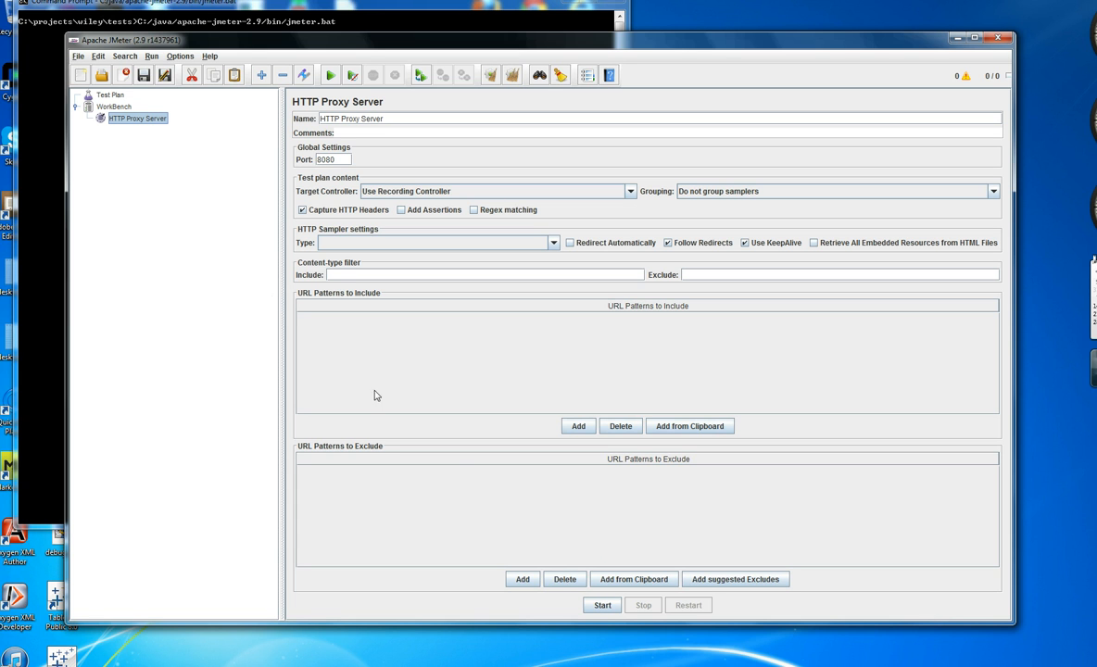
left_click(603, 607)
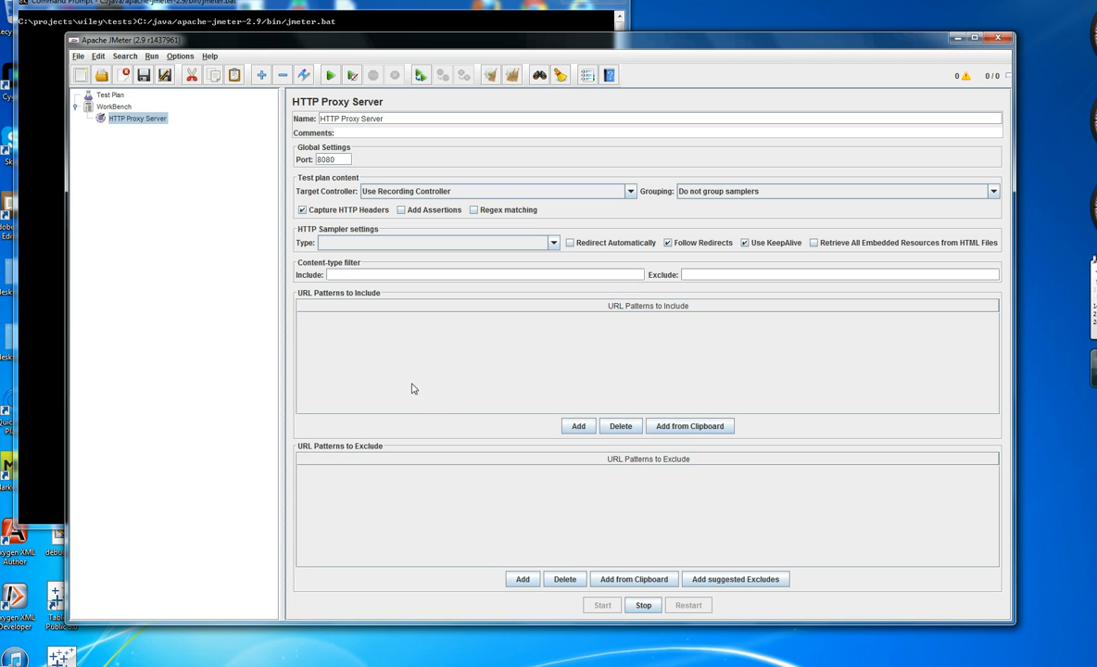
Switch to Firefox and open the Wiley Online Library home page
left_click(371, 666)
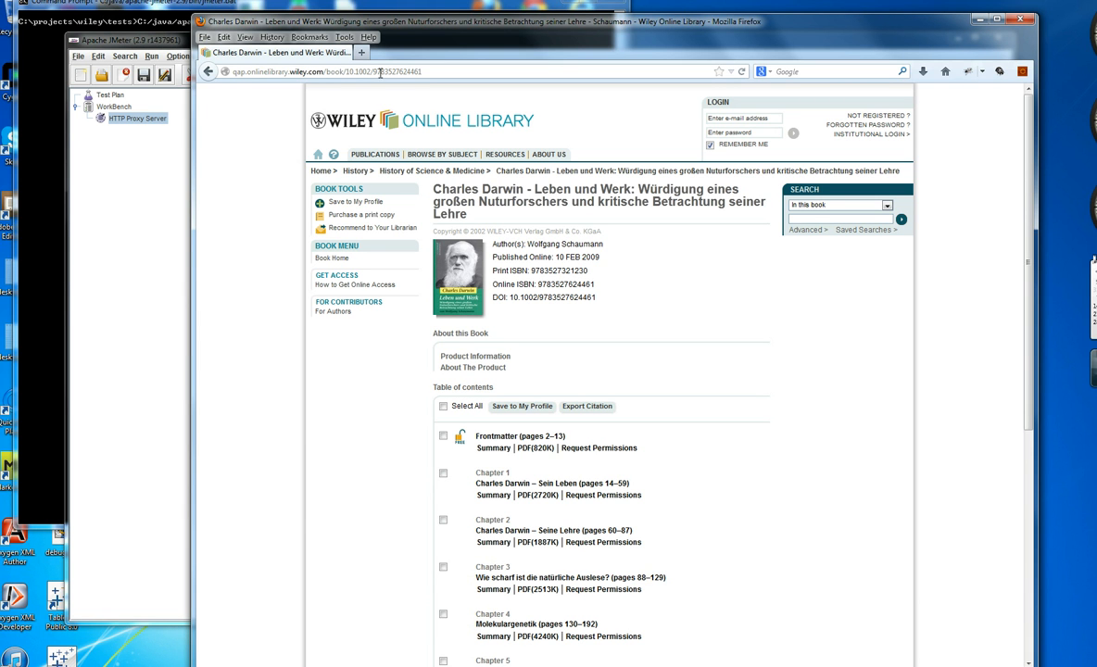
left_click(333, 73)
left_click(326, 72)
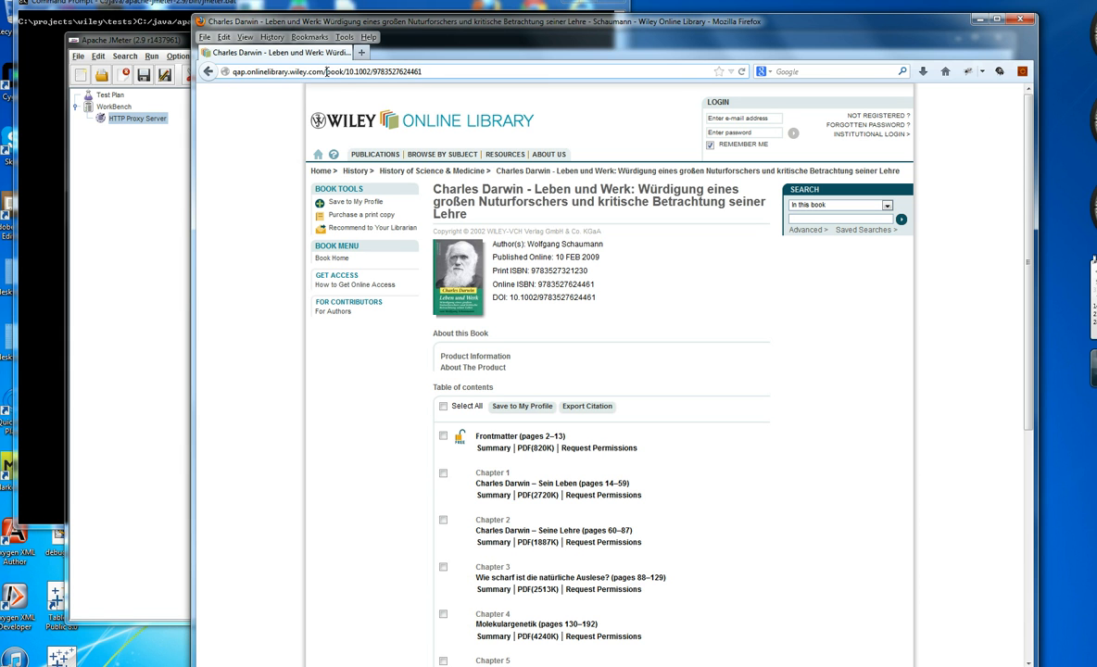
left_click(350, 122)
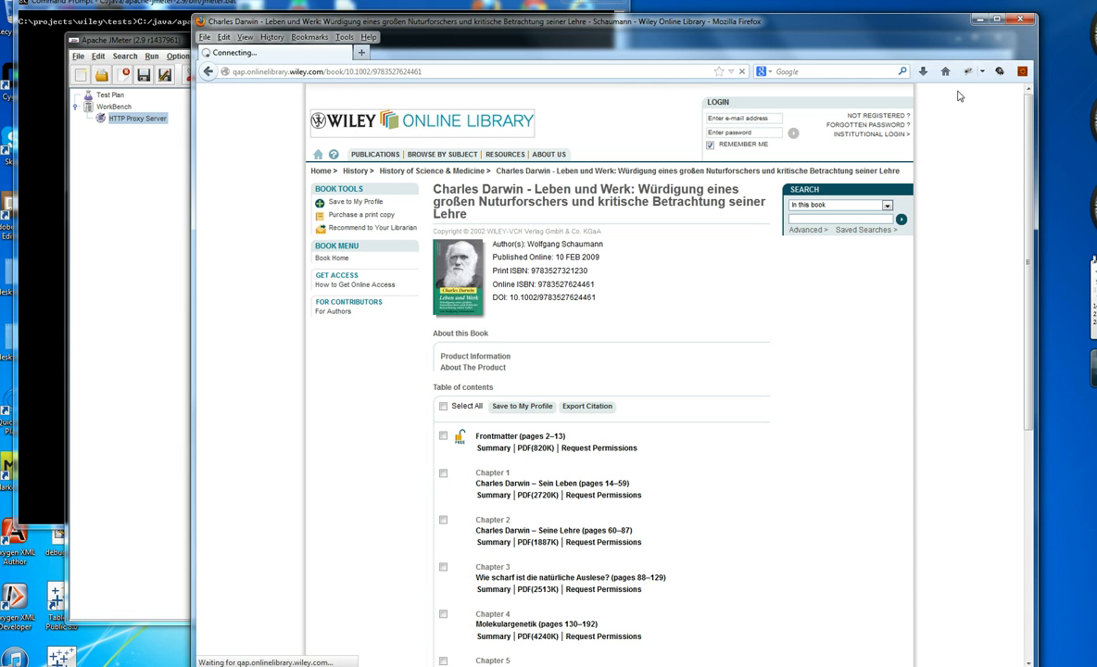
Set the browser's connection to manual proxy configuration with localhost on port 8080 for all protocols
left_click(344, 37)
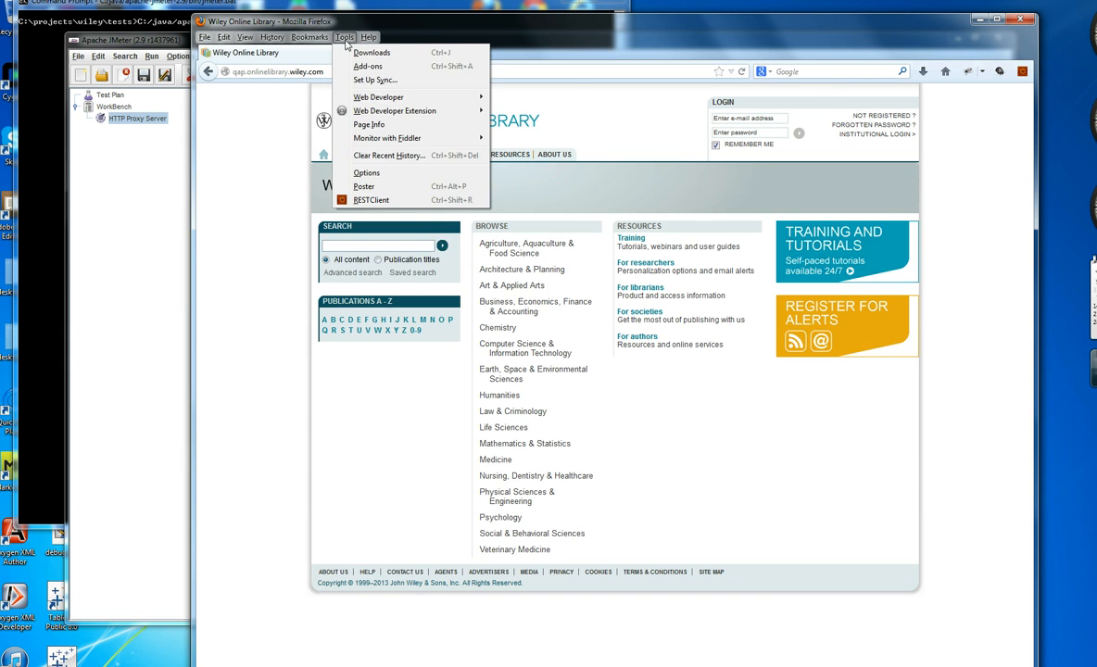
left_click(367, 172)
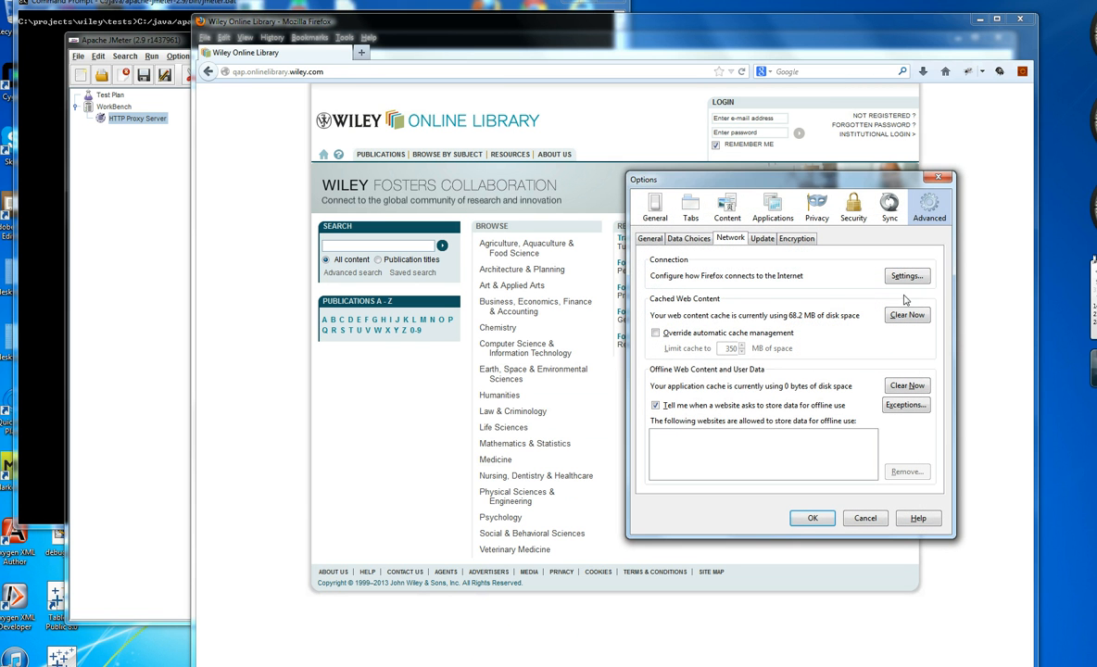
left_click(909, 282)
left_click(554, 289)
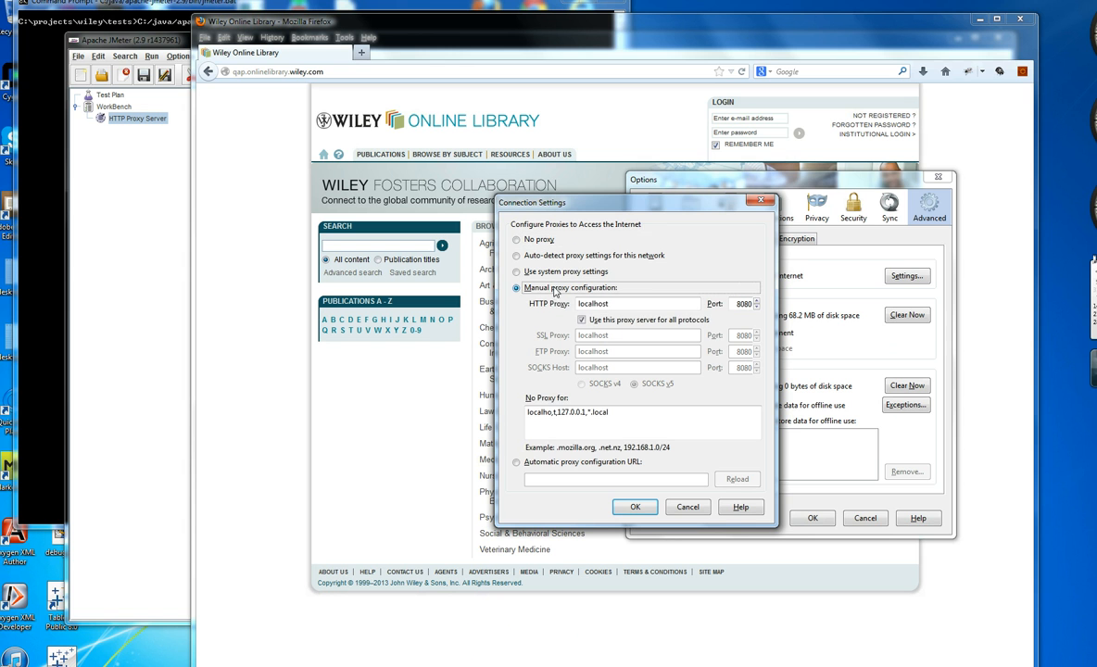
left_click(636, 507)
left_click(814, 520)
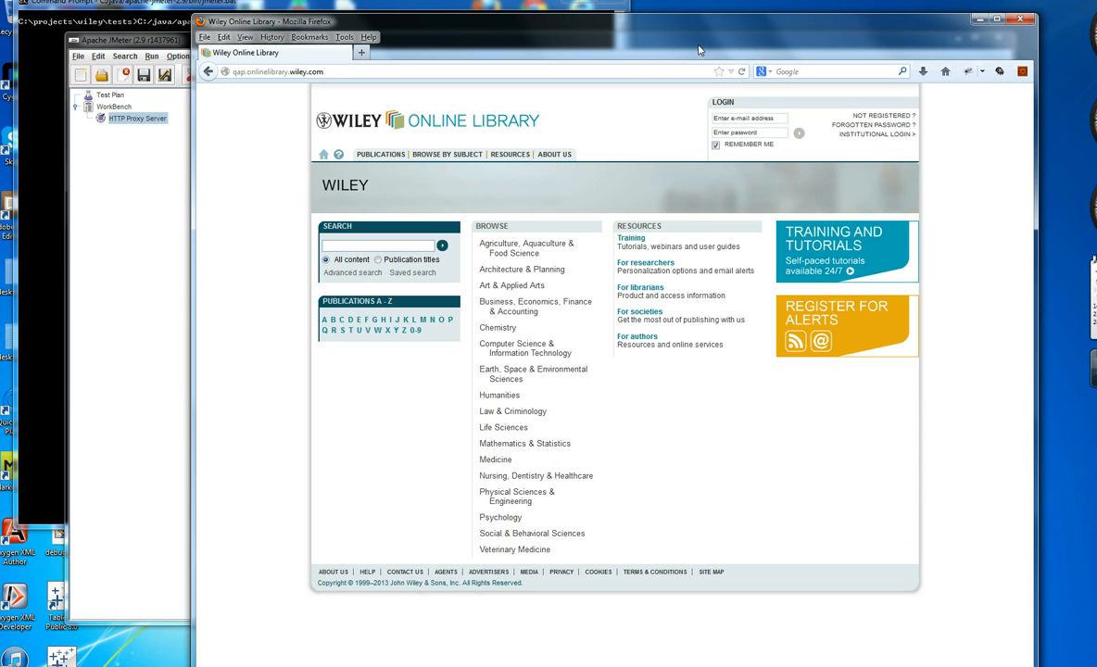
Reload the home page and open the Computer Science subject page under Computer Science & Information Technology
left_click(742, 72)
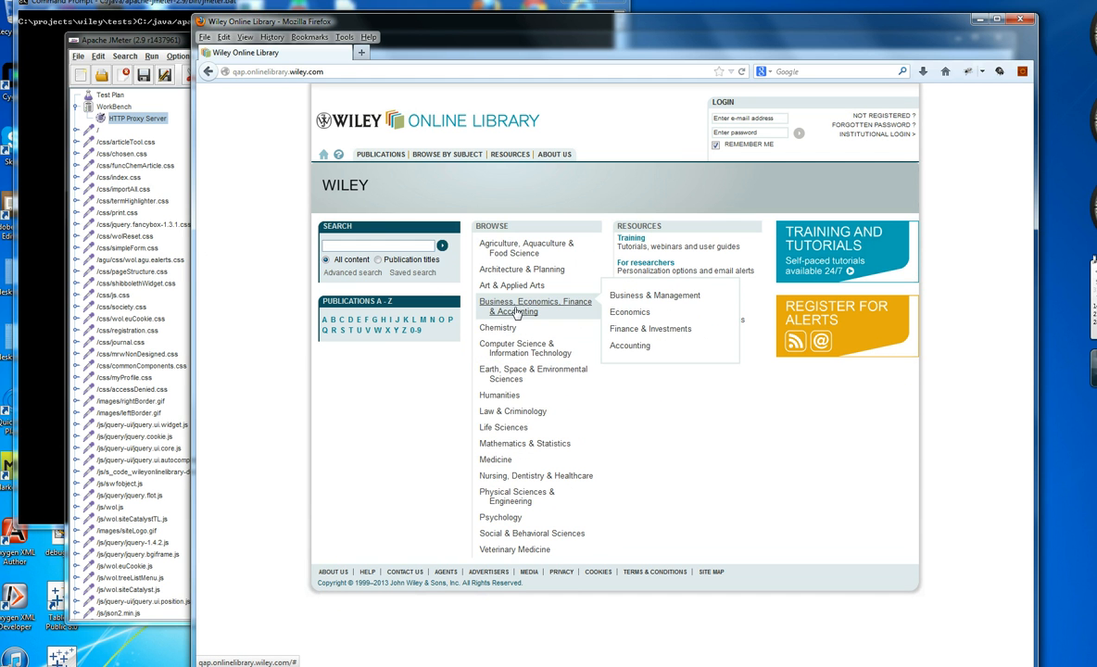
mouse_move(534, 359)
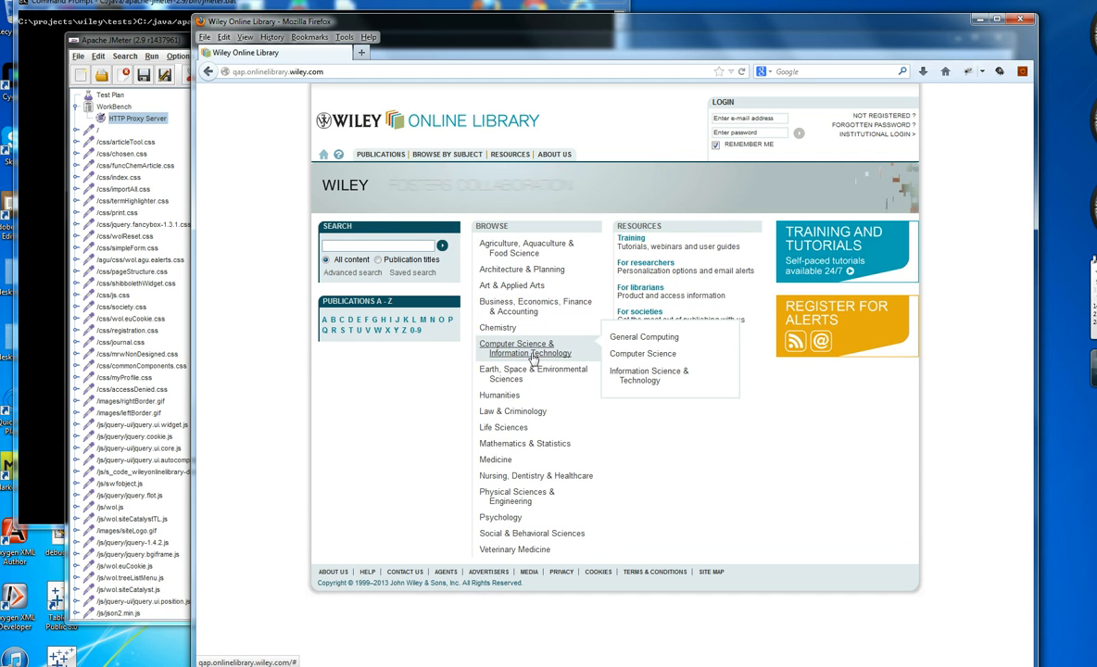
left_click(627, 355)
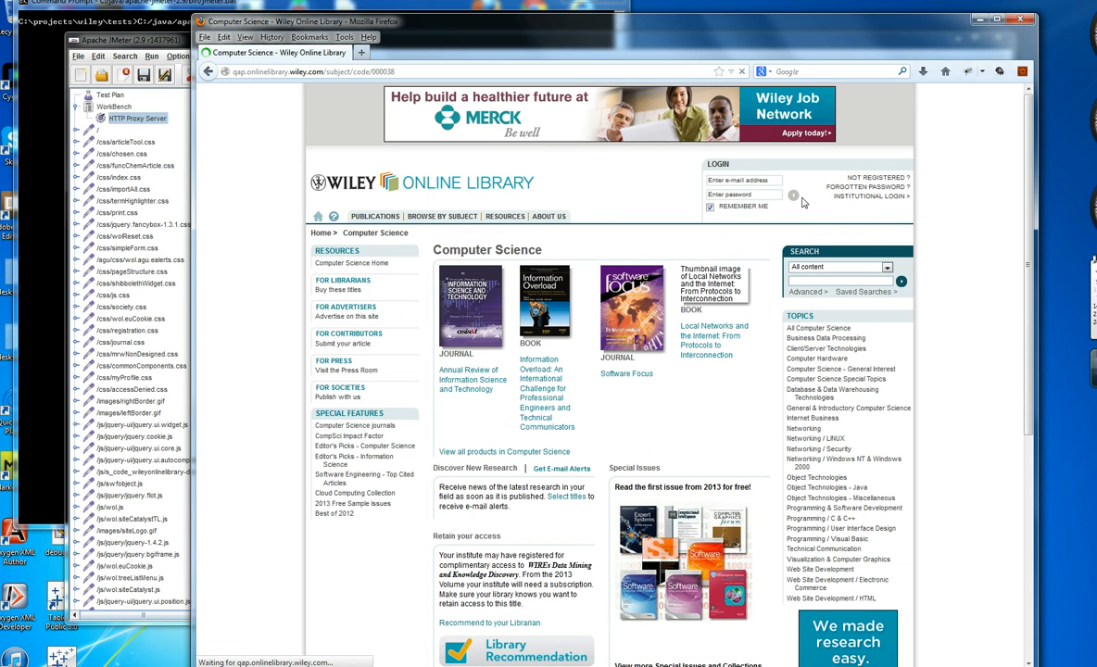
Switch to JMeter and stop the HTTP Proxy Server
left_click(167, 42)
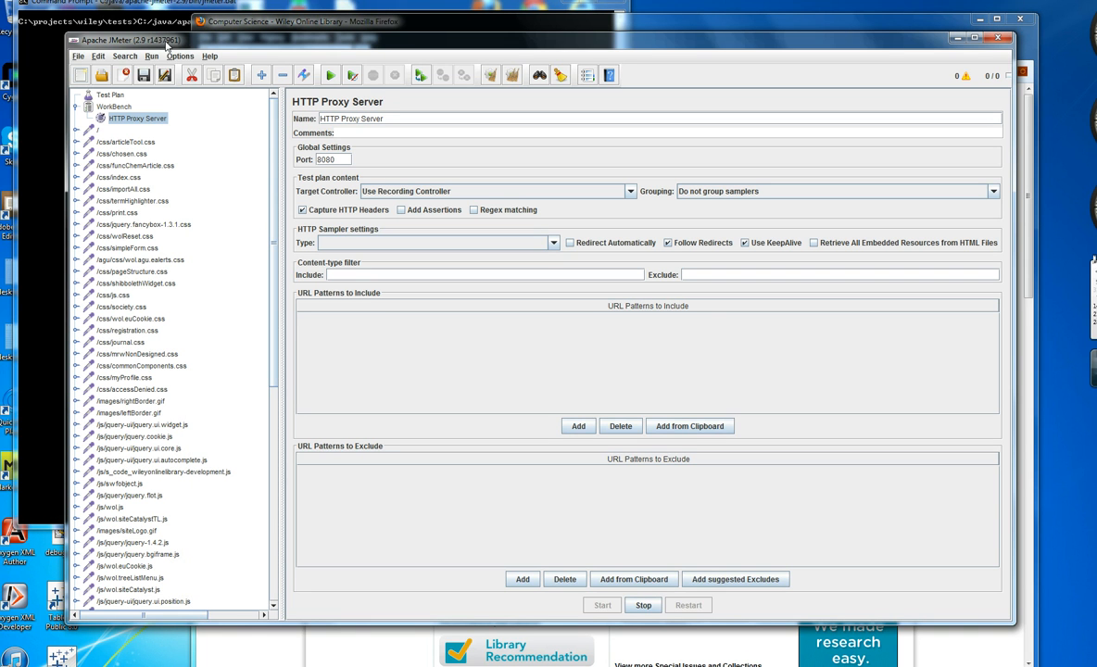
left_click(644, 606)
Switch to Firefox, set its connection to No proxy, and return to the Wiley Online Library home page
left_click(288, 657)
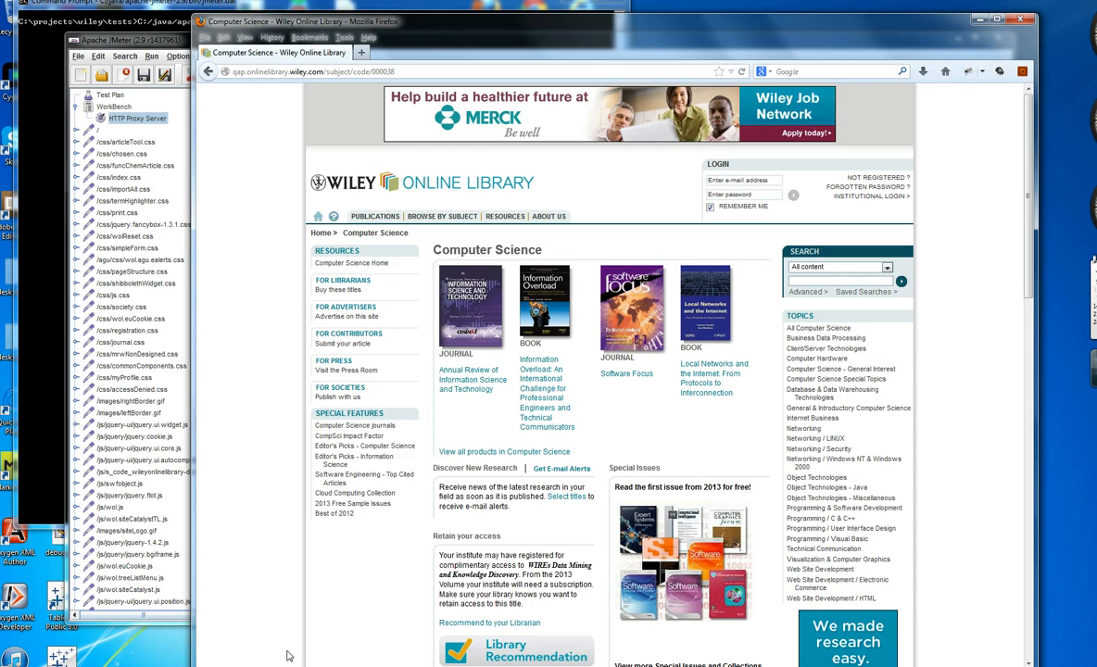
left_click(344, 37)
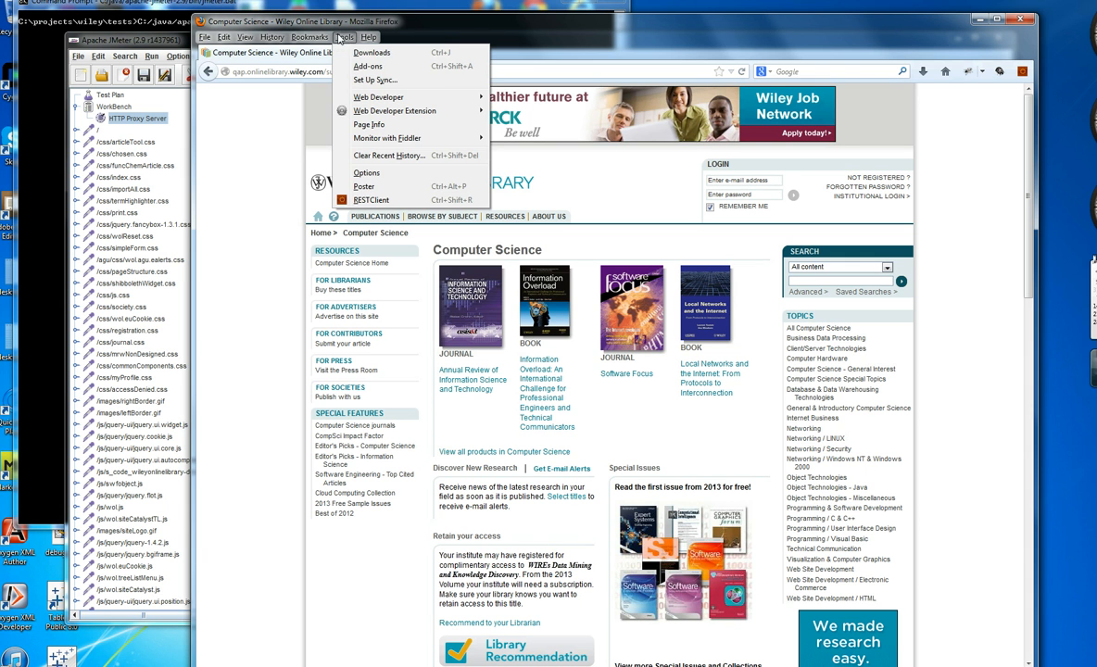
left_click(371, 173)
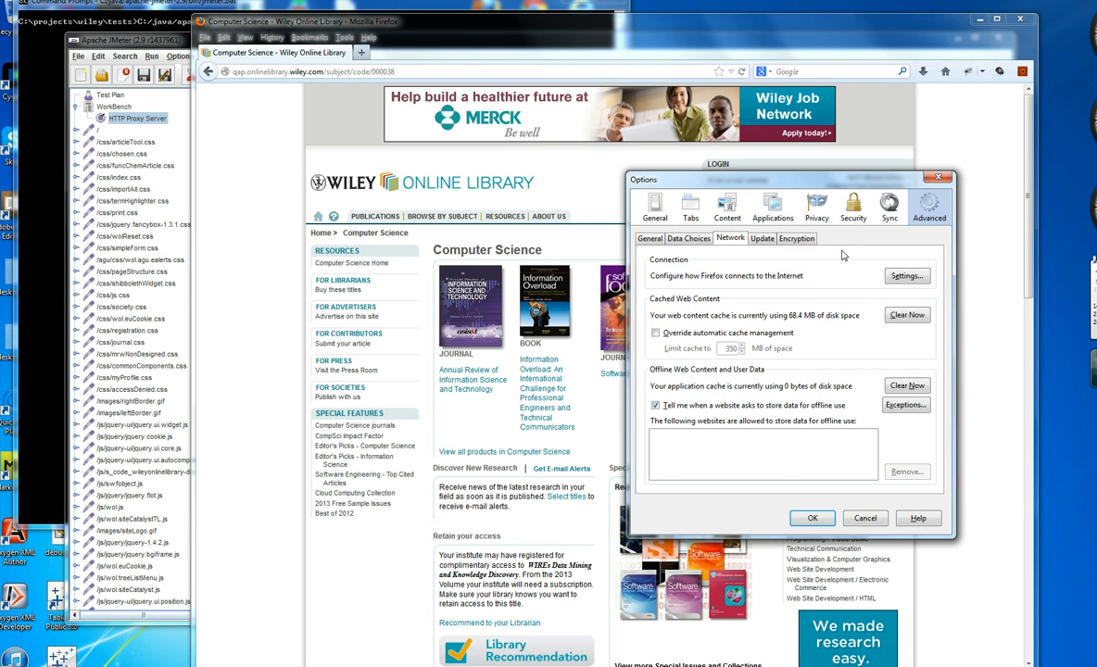
left_click(890, 280)
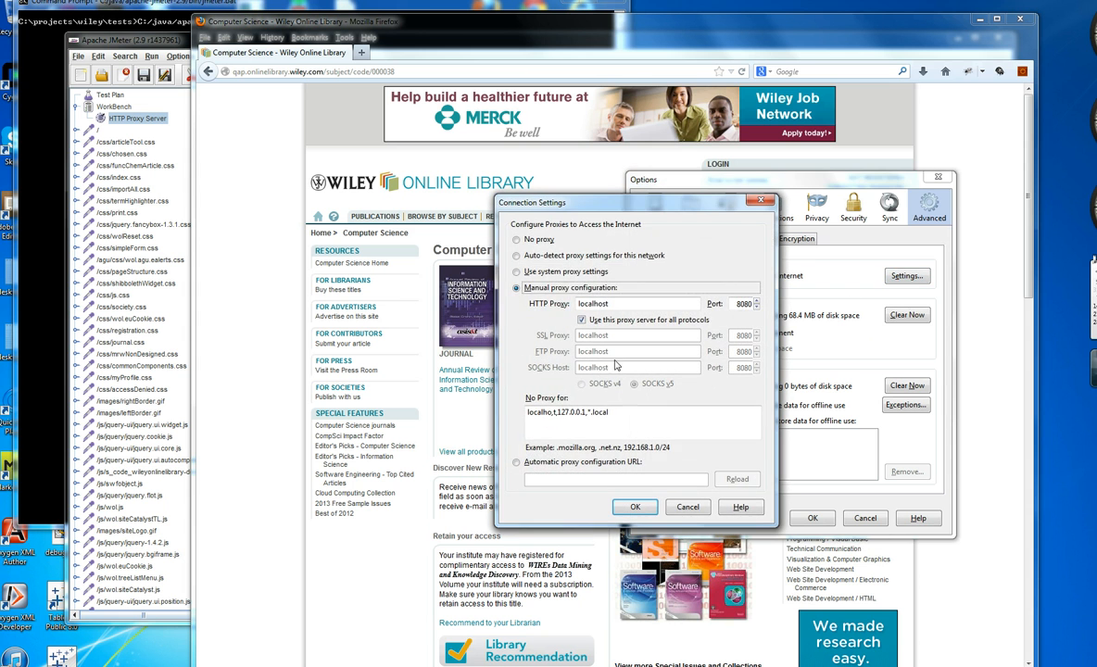
left_click(516, 240)
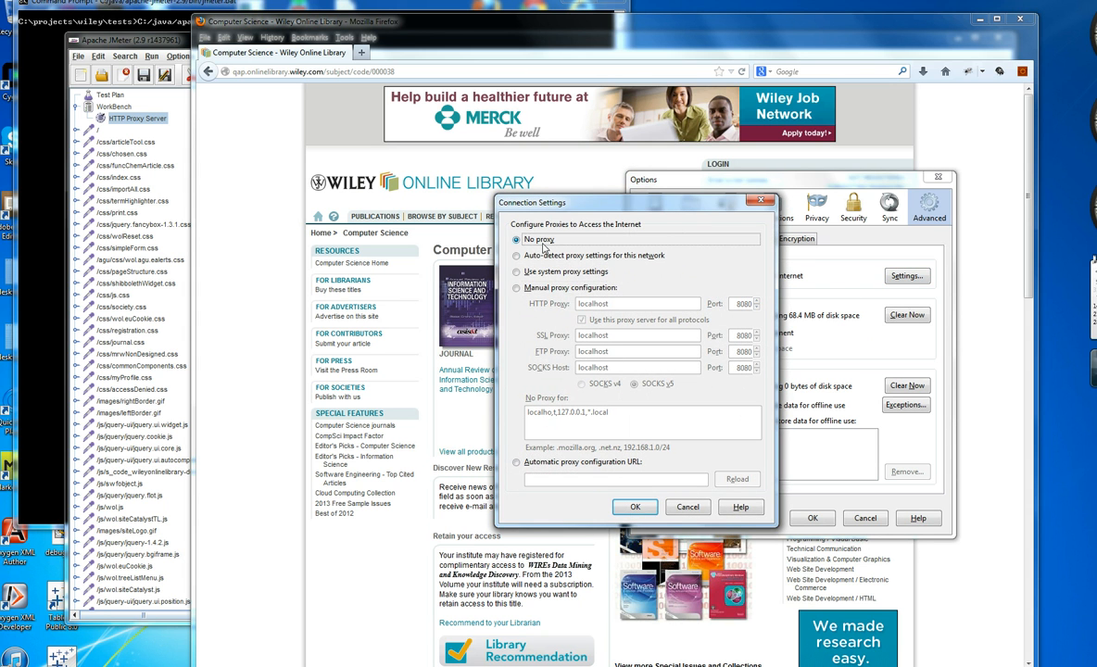
left_click(635, 507)
left_click(813, 520)
left_click(325, 172)
Switch to JMeter and examine the recorded "/" request and its HTTP Header Manager
left_click(131, 43)
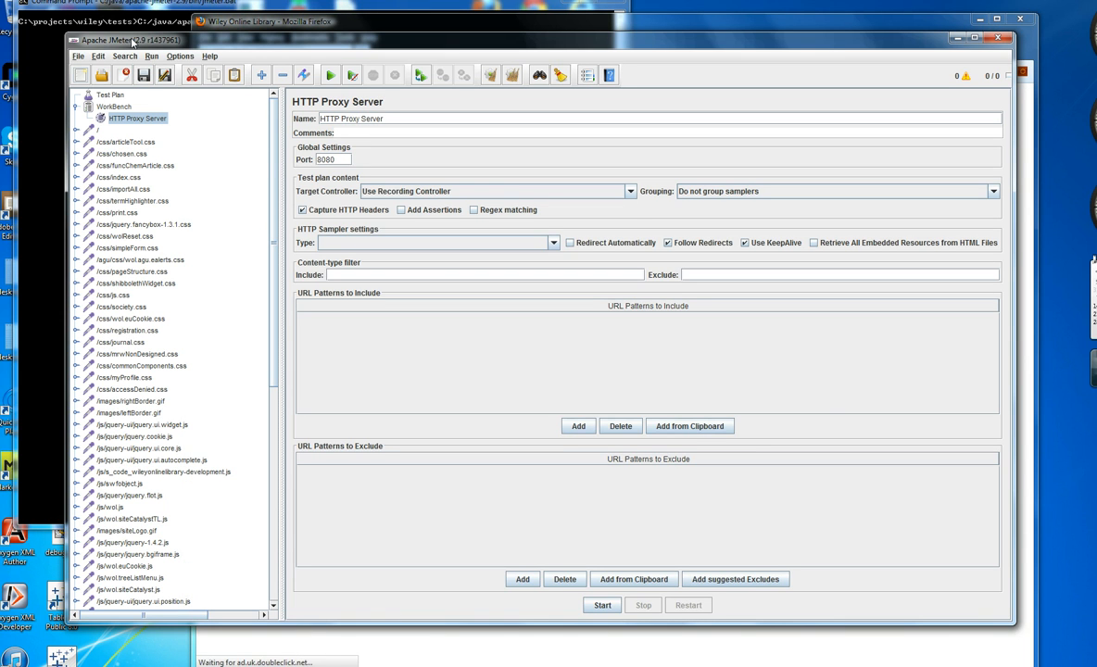
left_click(109, 95)
left_click(102, 131)
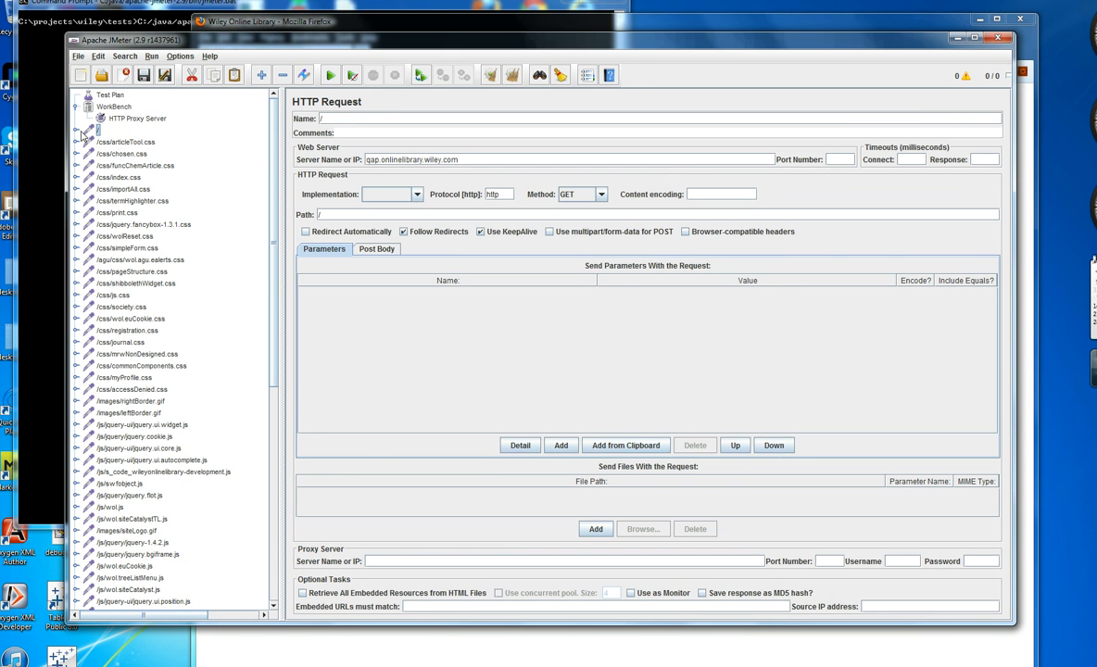
left_click(78, 132)
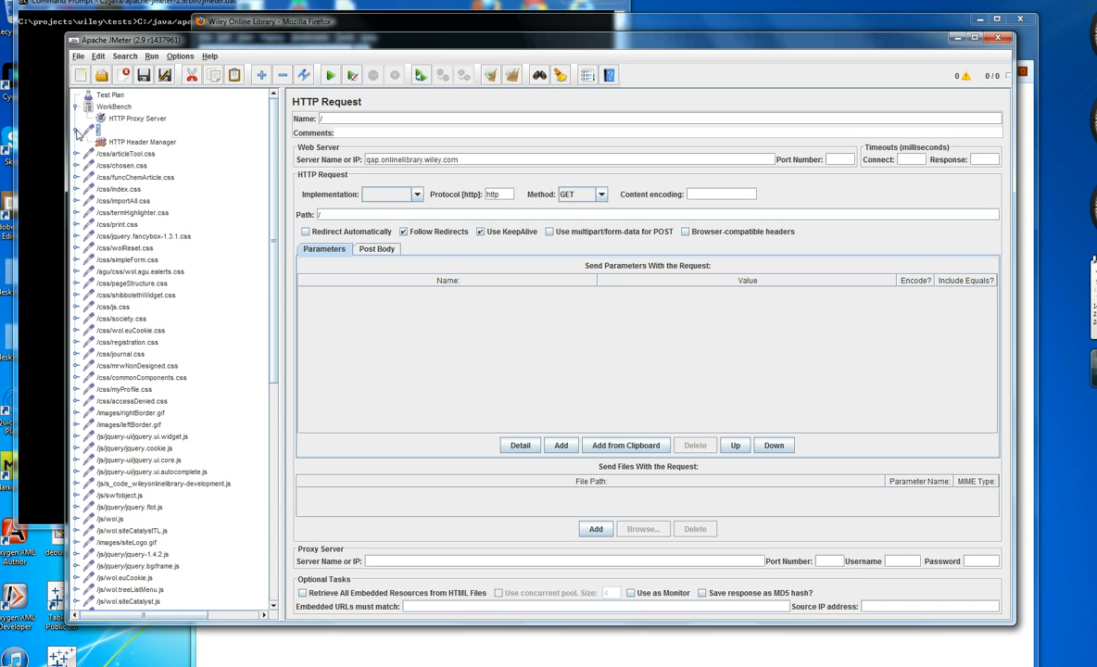
left_click(78, 131)
left_click(78, 132)
left_click(78, 131)
left_click(107, 105)
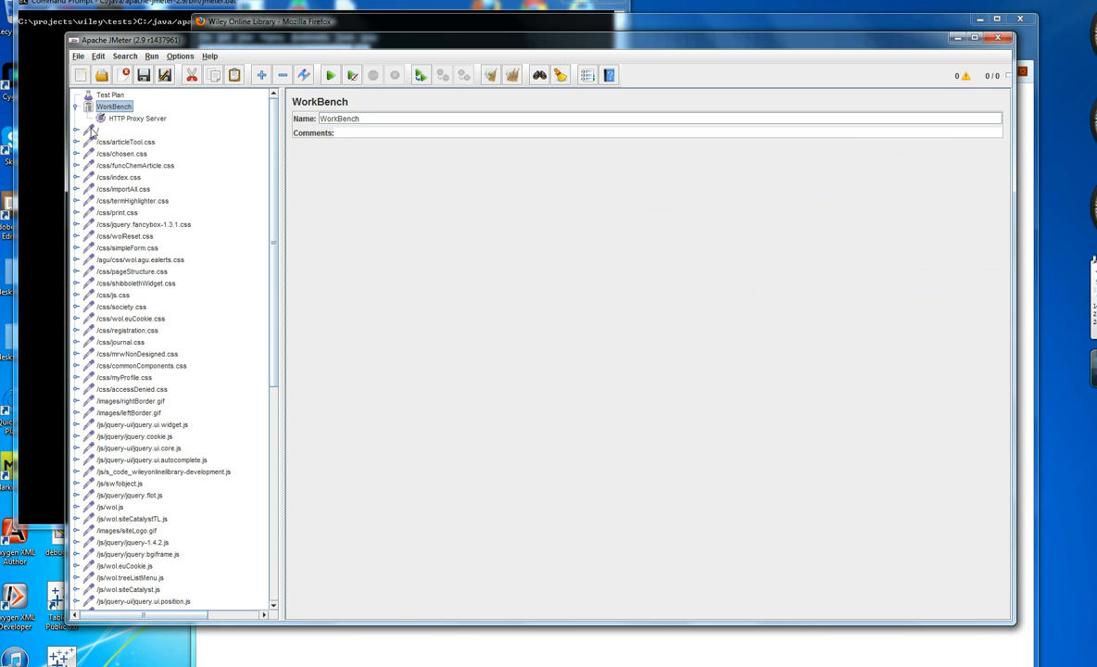
left_click(93, 131)
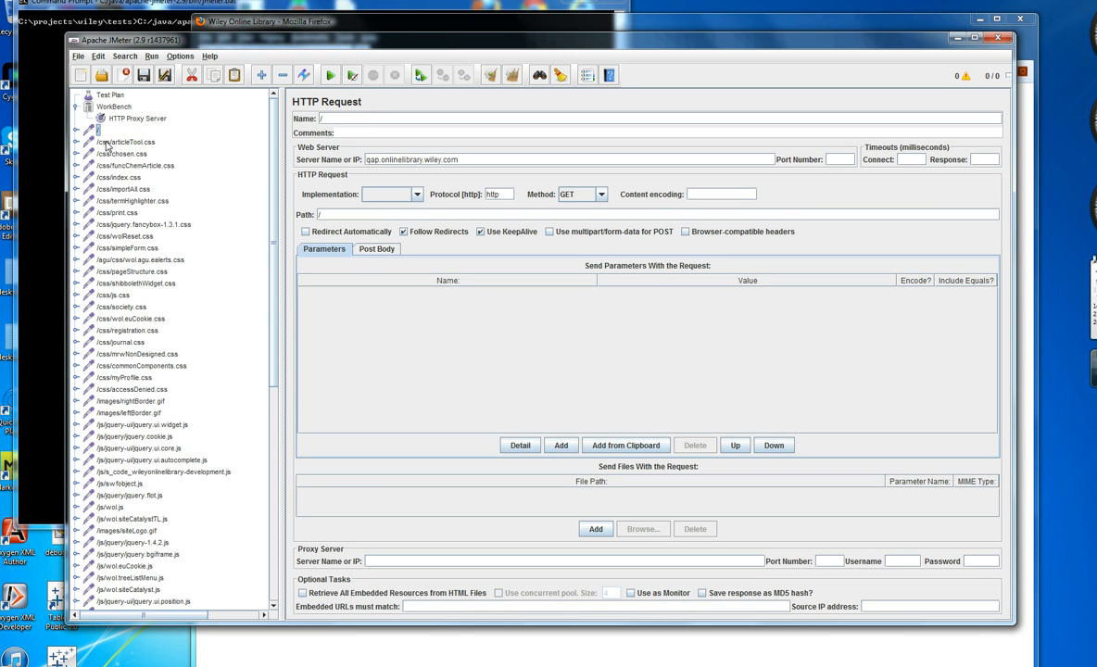
left_click(78, 131)
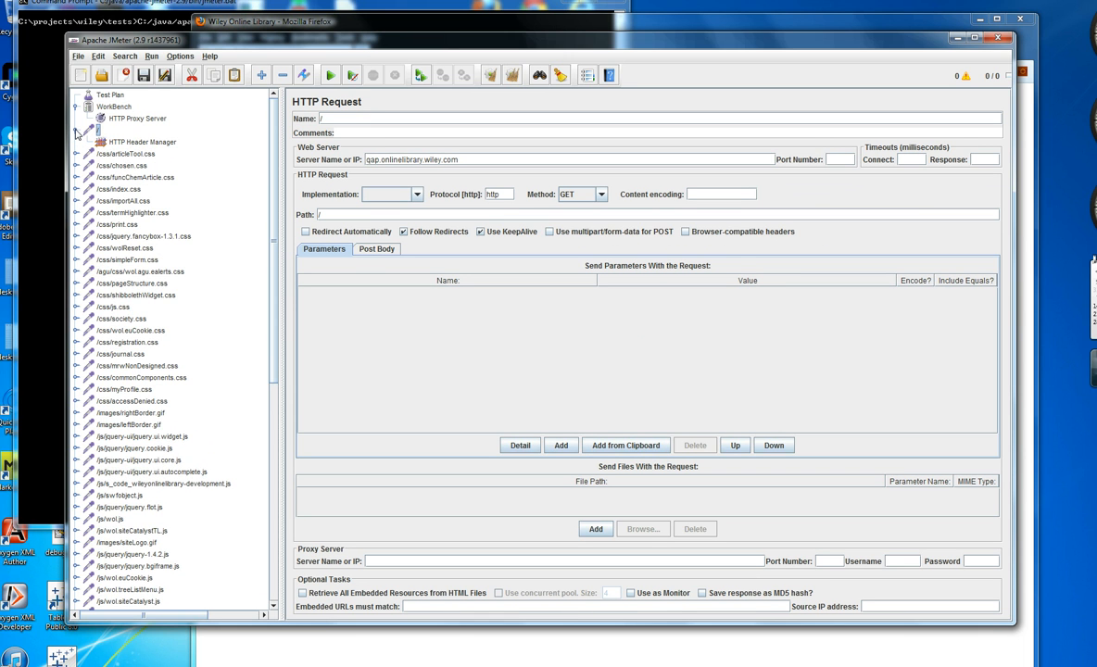
Add a Thread Group to the Test Plan
left_click(110, 95)
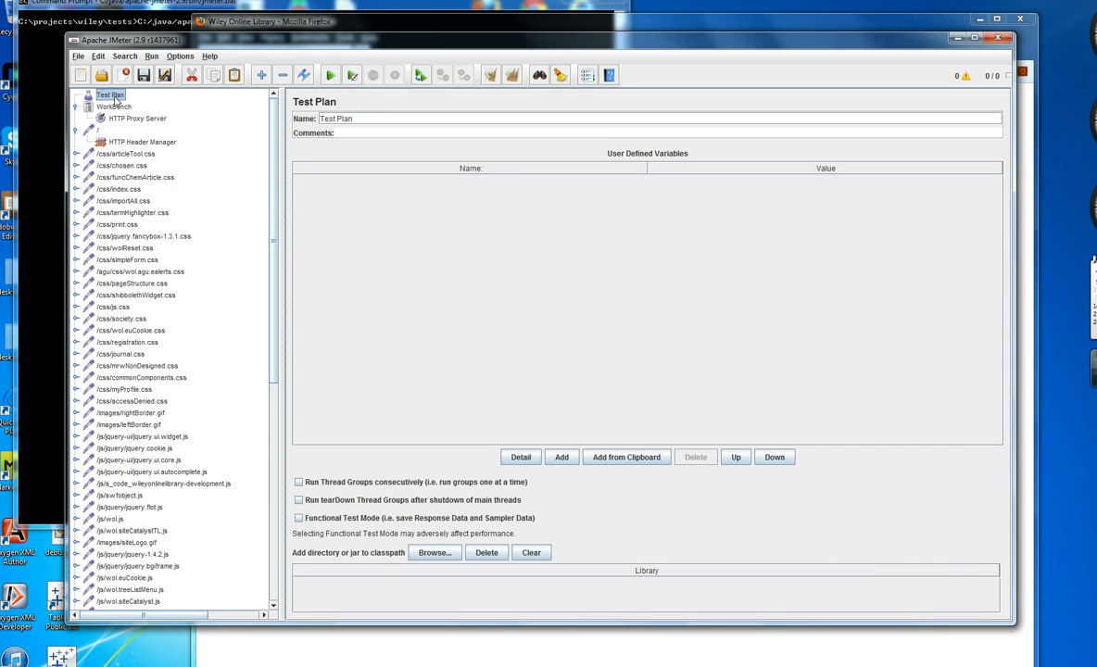
right_click(114, 98)
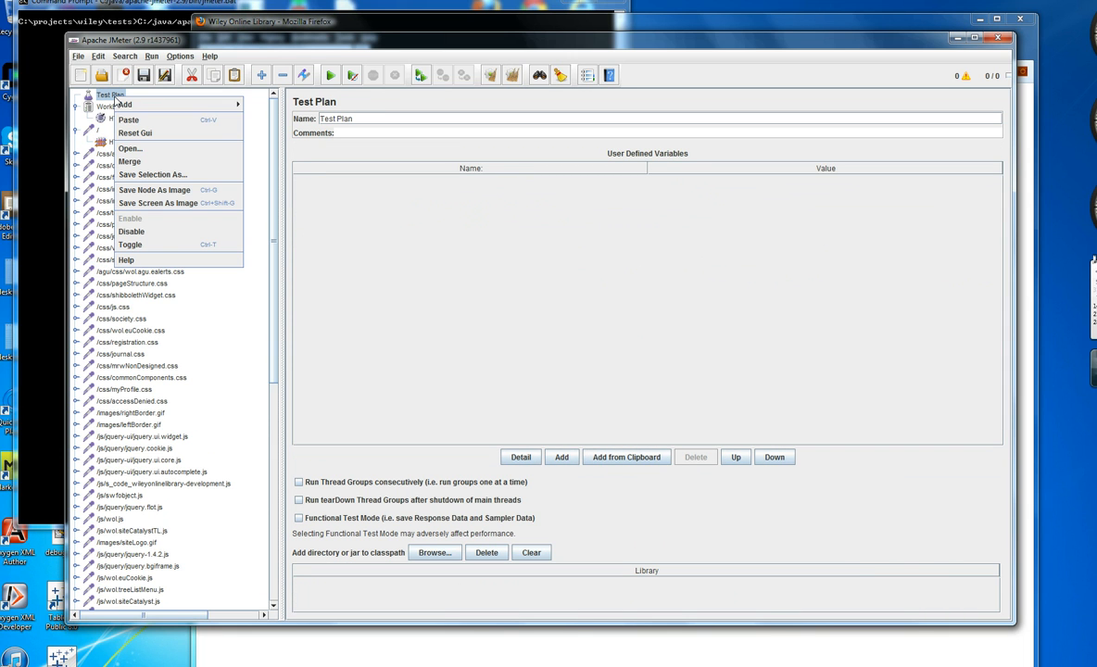
mouse_move(135, 112)
mouse_move(278, 105)
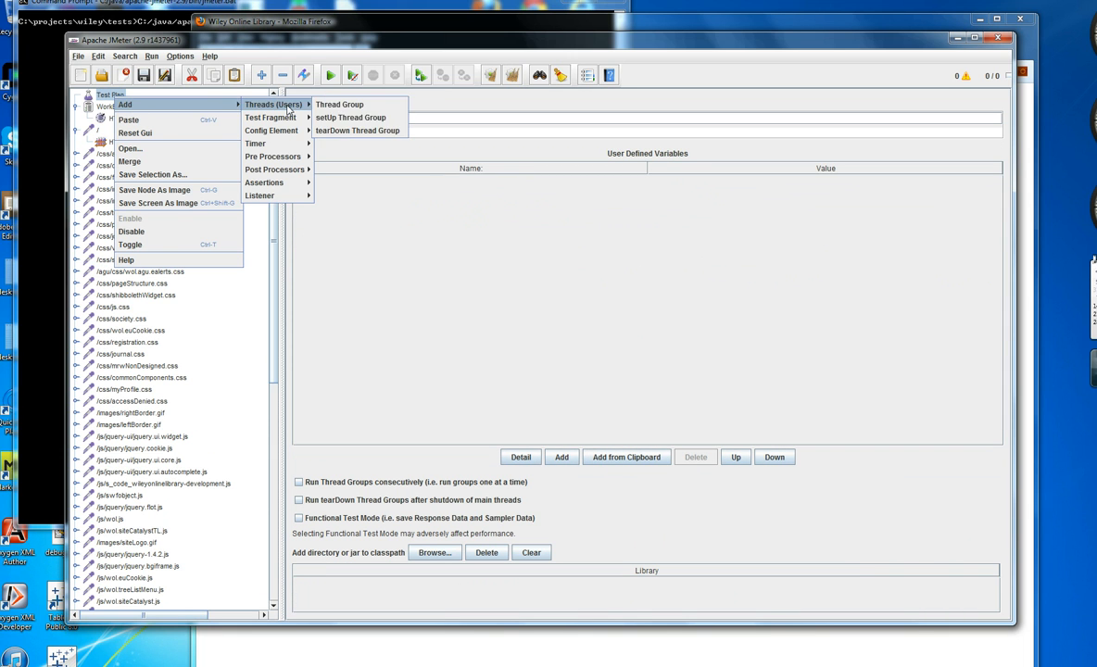
left_click(390, 104)
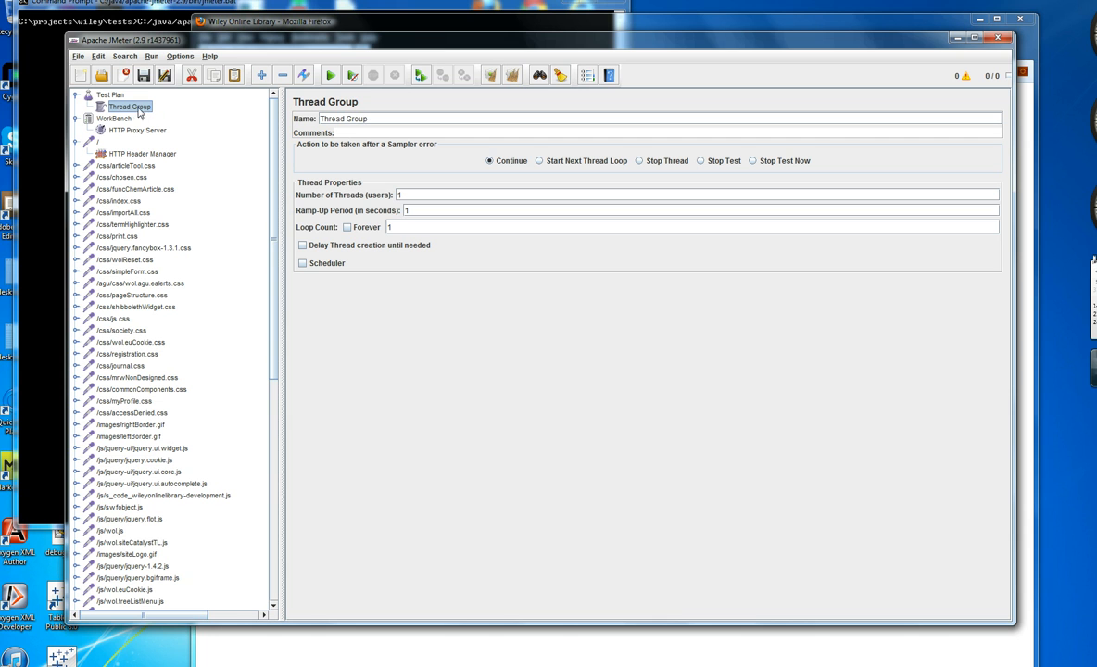
Name the thread group Scenario 1 and set it to 2 threads with a ramp-up period of 10 seconds
triple_click(379, 119)
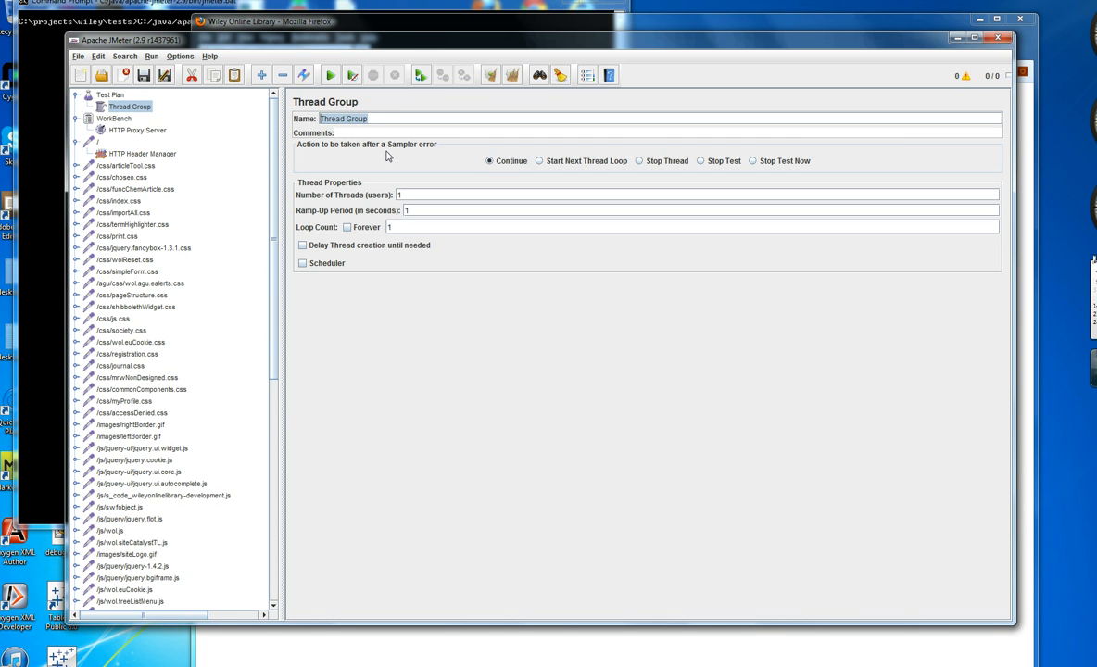
type("Scenario 1")
left_click(439, 212)
type("2")
left_click(111, 96)
left_click(123, 108)
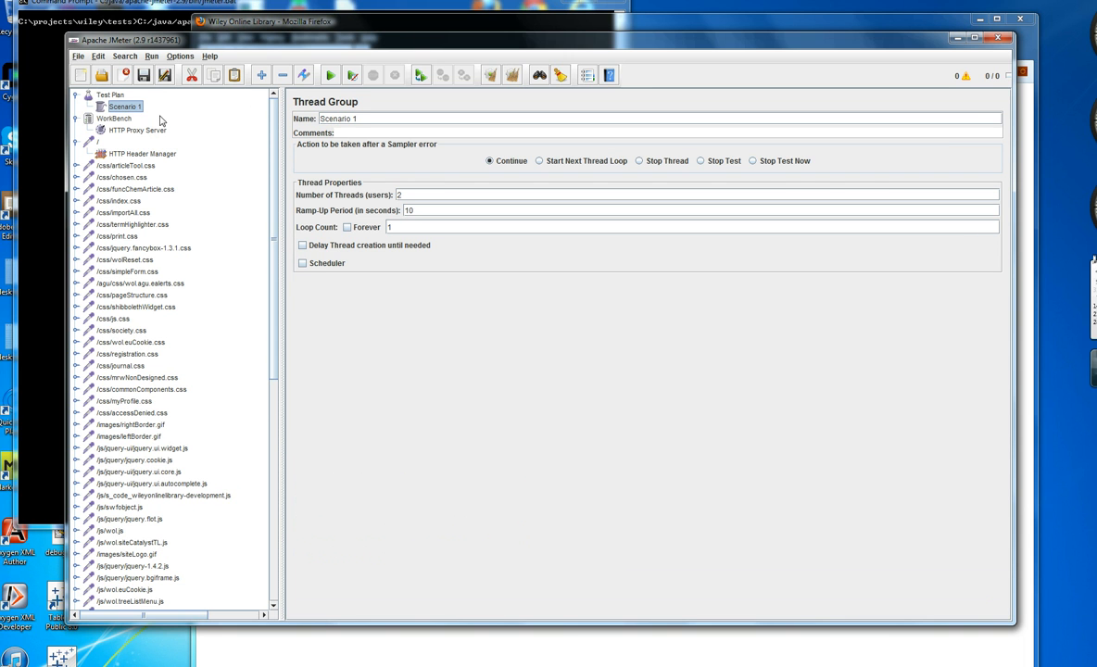
Move the recorded "/" request out of the WorkBench into the Scenario 1 thread group and expand the group
left_click_drag(276, 196, 272, 178)
left_click(102, 144)
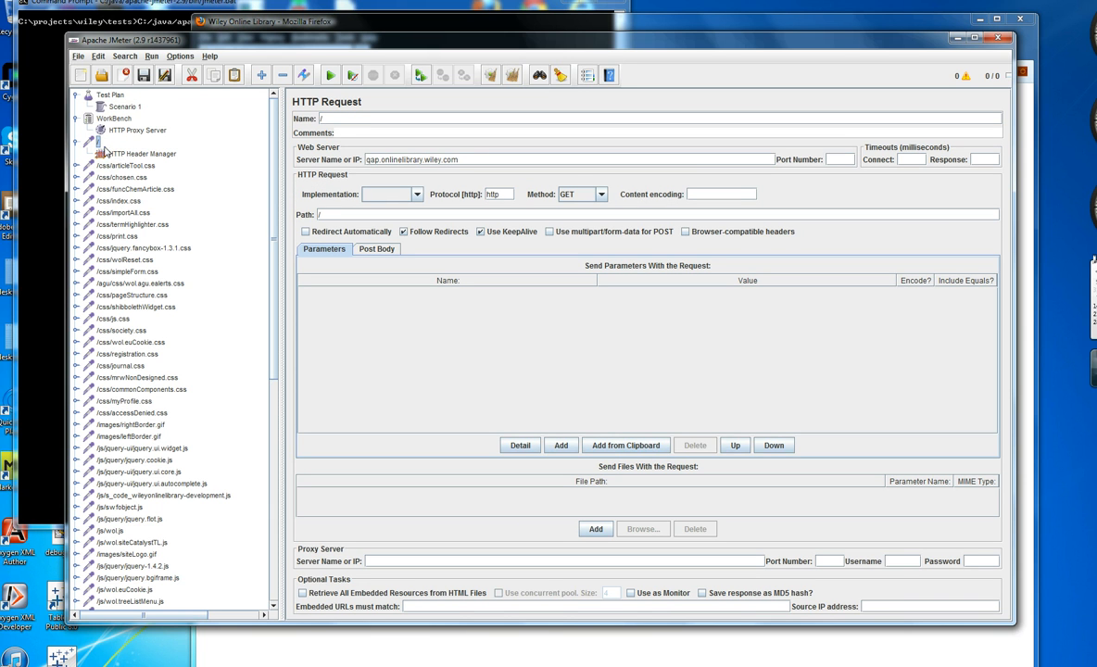
right_click(98, 144)
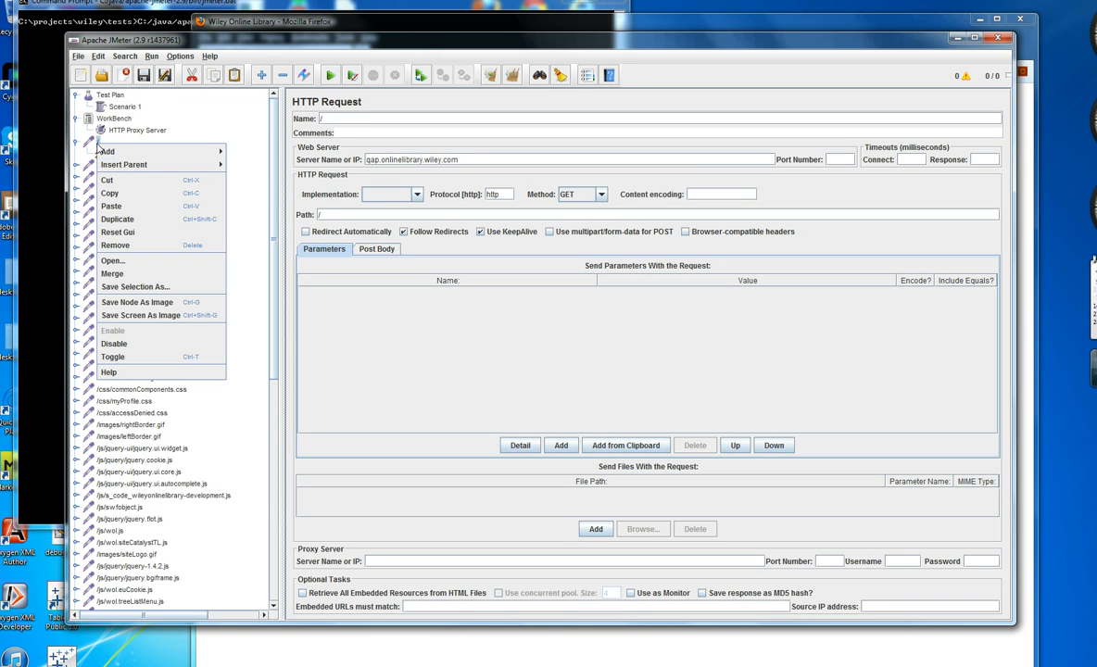
left_click(122, 185)
left_click(126, 105)
right_click(131, 109)
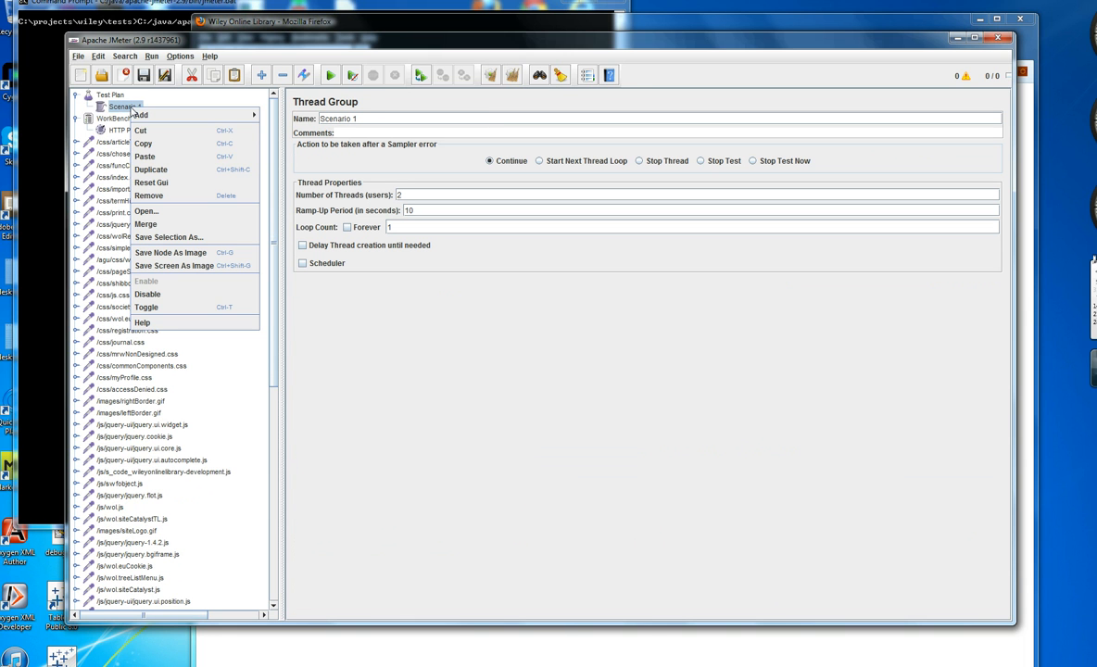
left_click(144, 157)
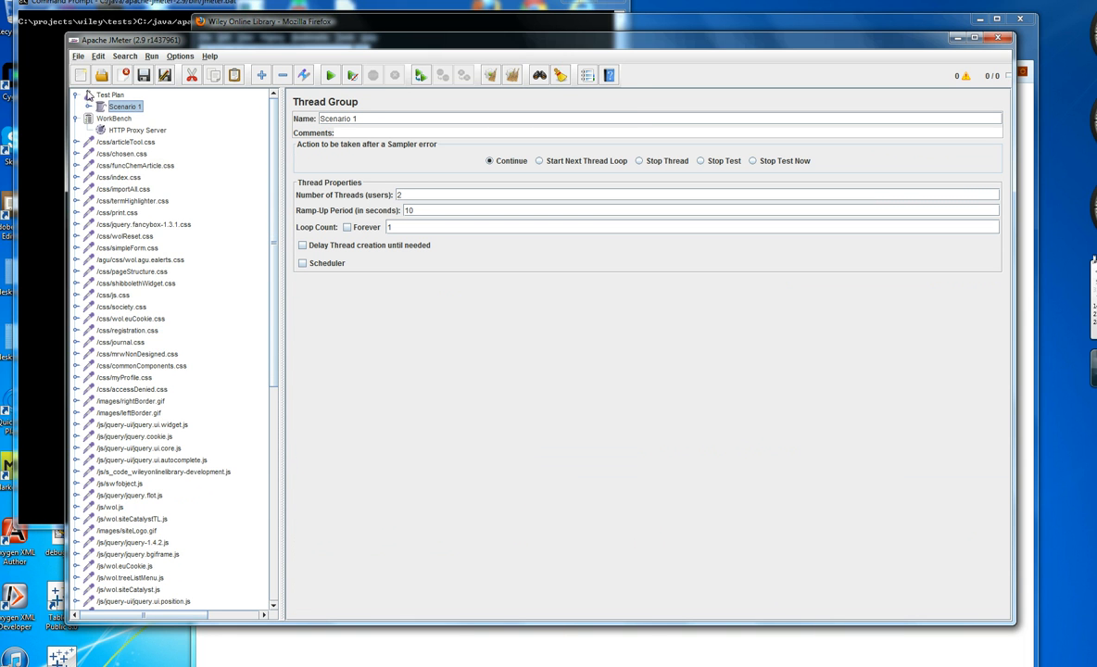
left_click(87, 106)
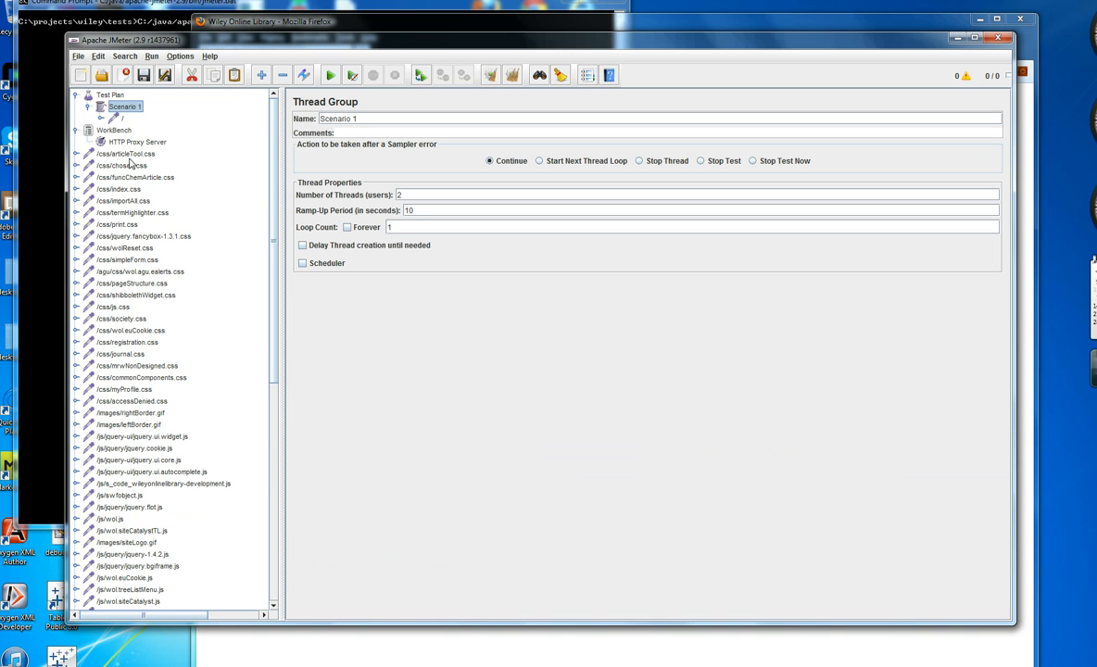
Examine the recorded /css/simpleForm.css request and the /subject/code/000038 request with its HTTP Header Manager
left_click(131, 261)
left_click(75, 261)
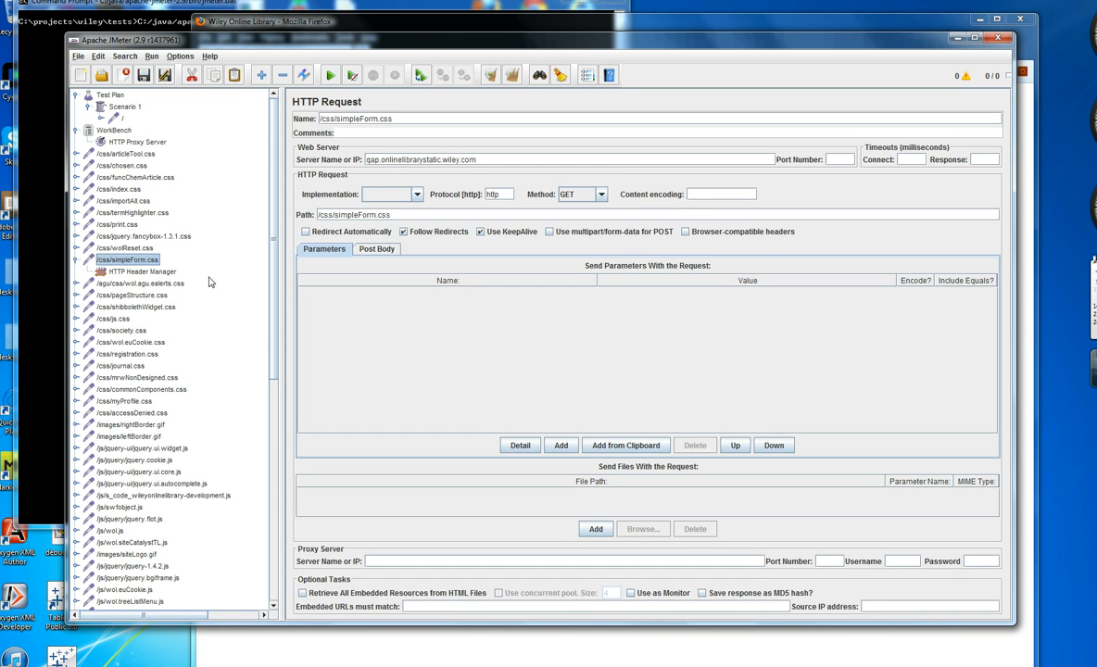
left_click_drag(274, 283, 288, 229)
left_click_drag(275, 270, 310, 495)
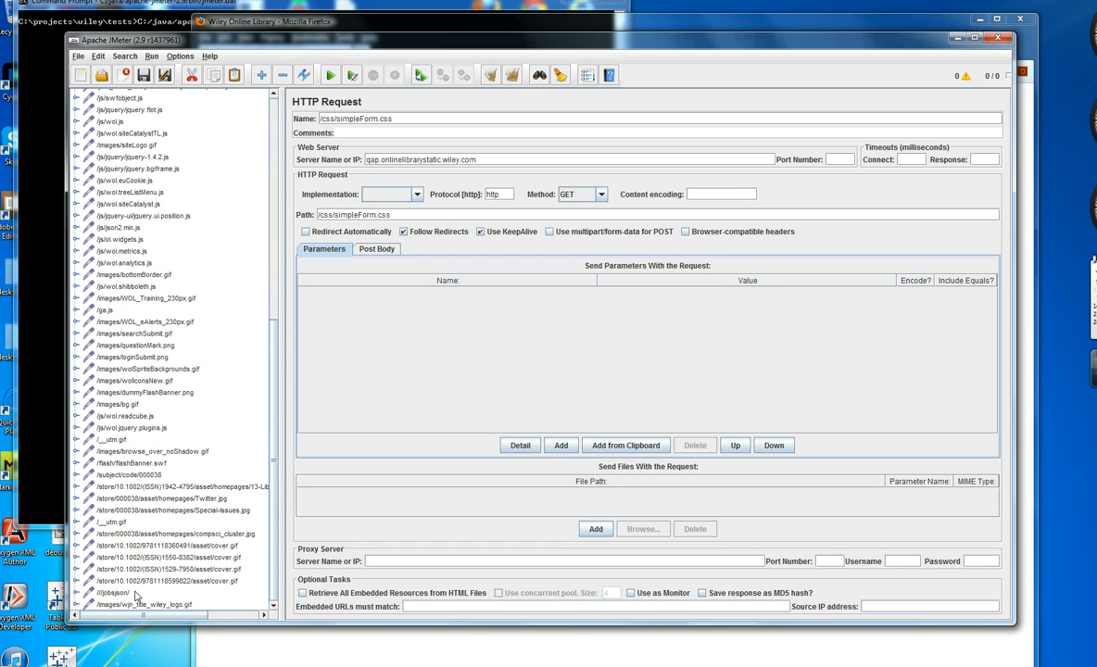
left_click(130, 474)
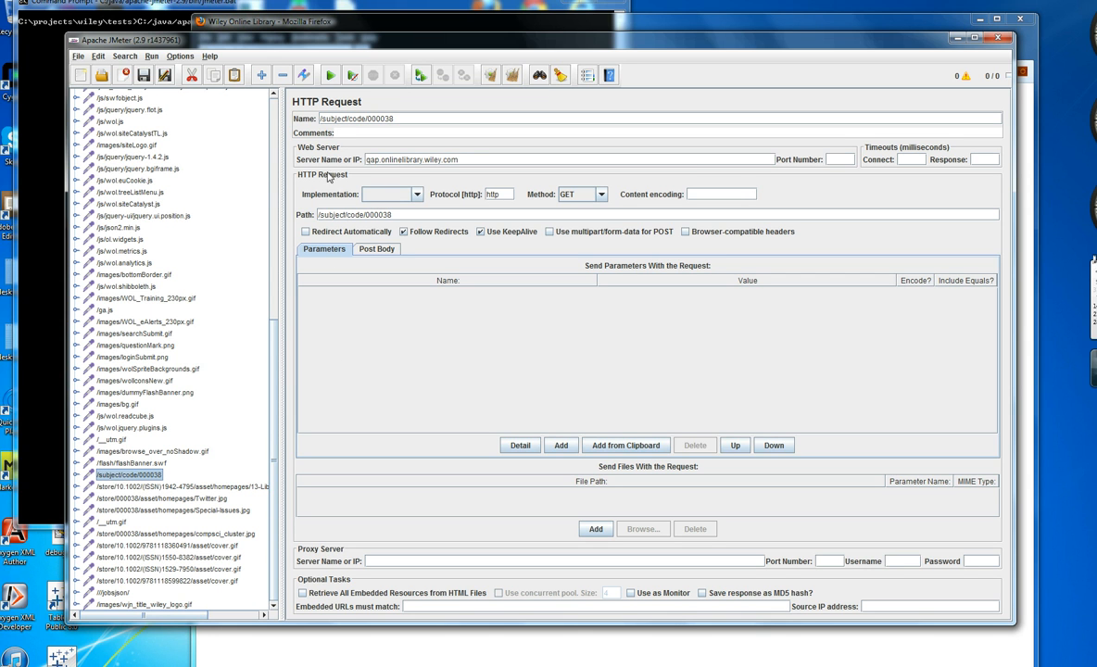
left_click(77, 475)
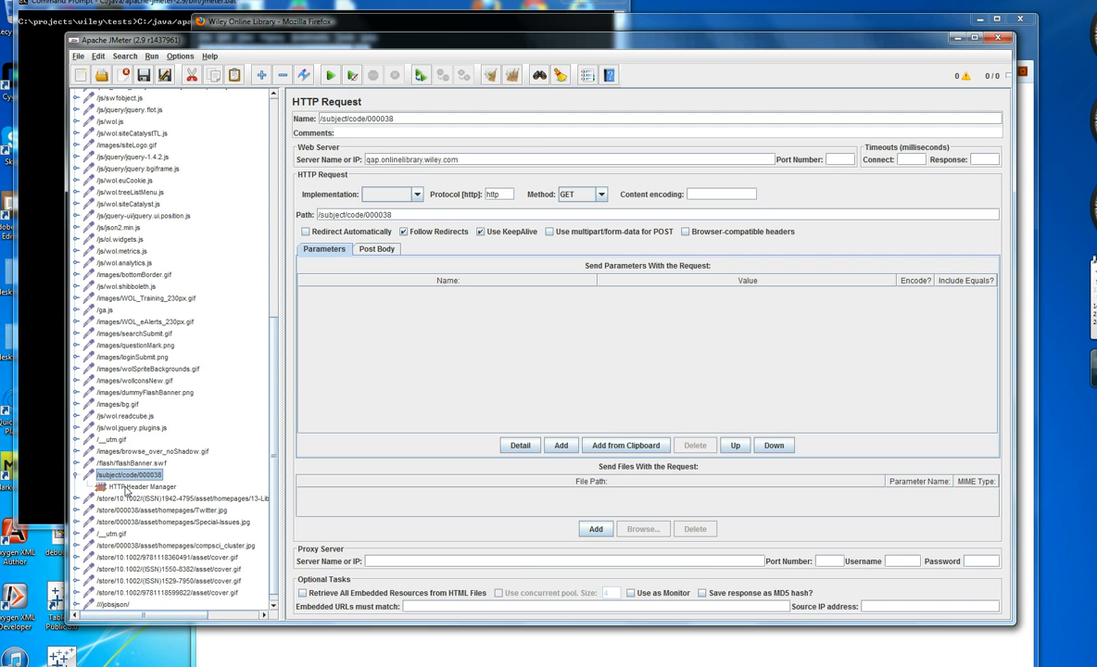
left_click(114, 487)
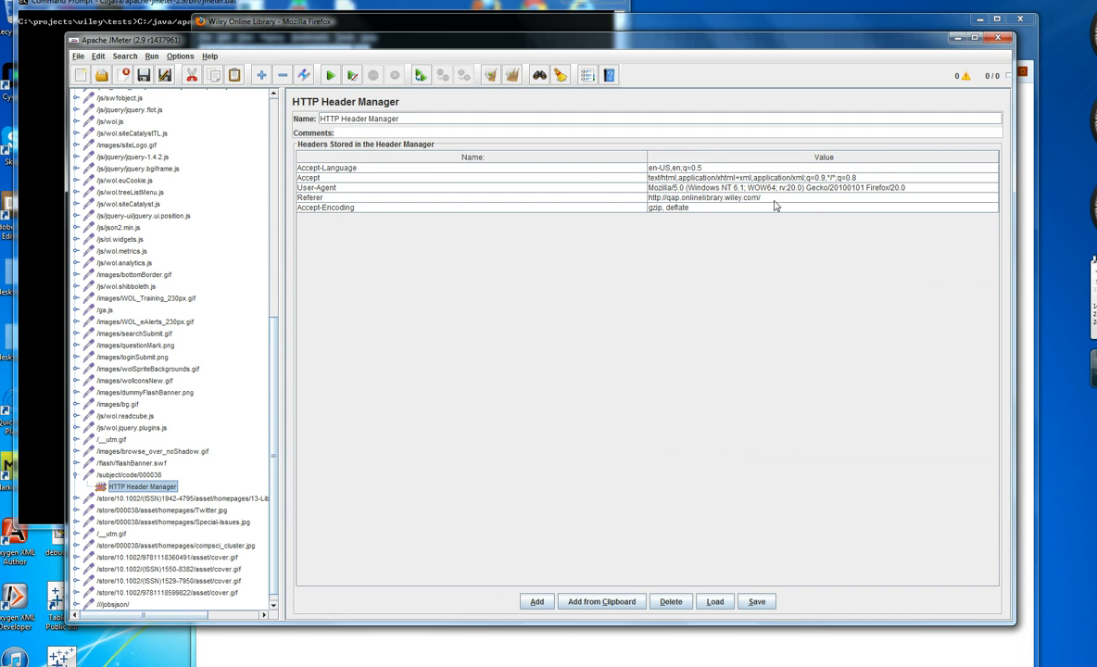
Move the recorded /subject/code/000038 request from the WorkBench into the Scenario 1 thread group
right_click(141, 476)
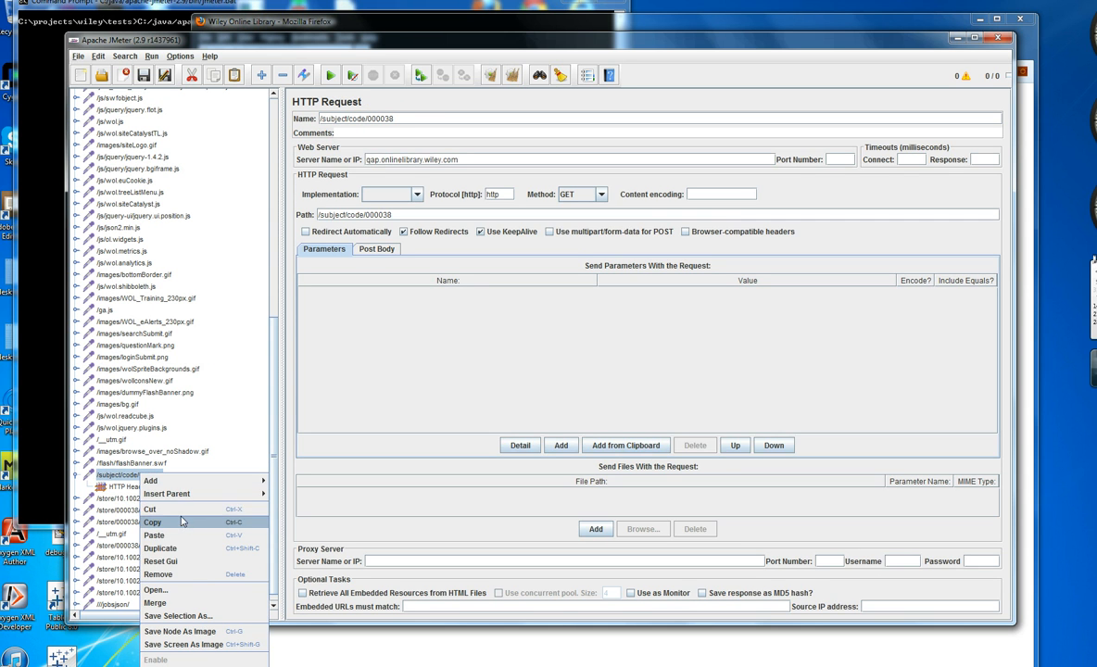
left_click(179, 515)
left_click_drag(276, 479, 294, 233)
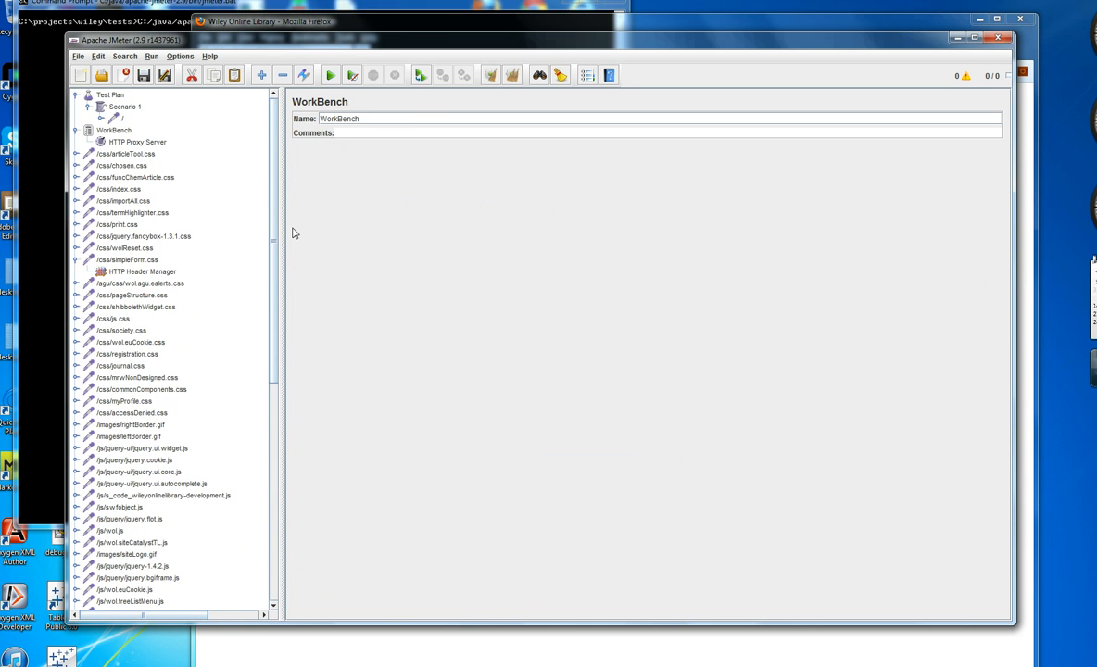
right_click(127, 108)
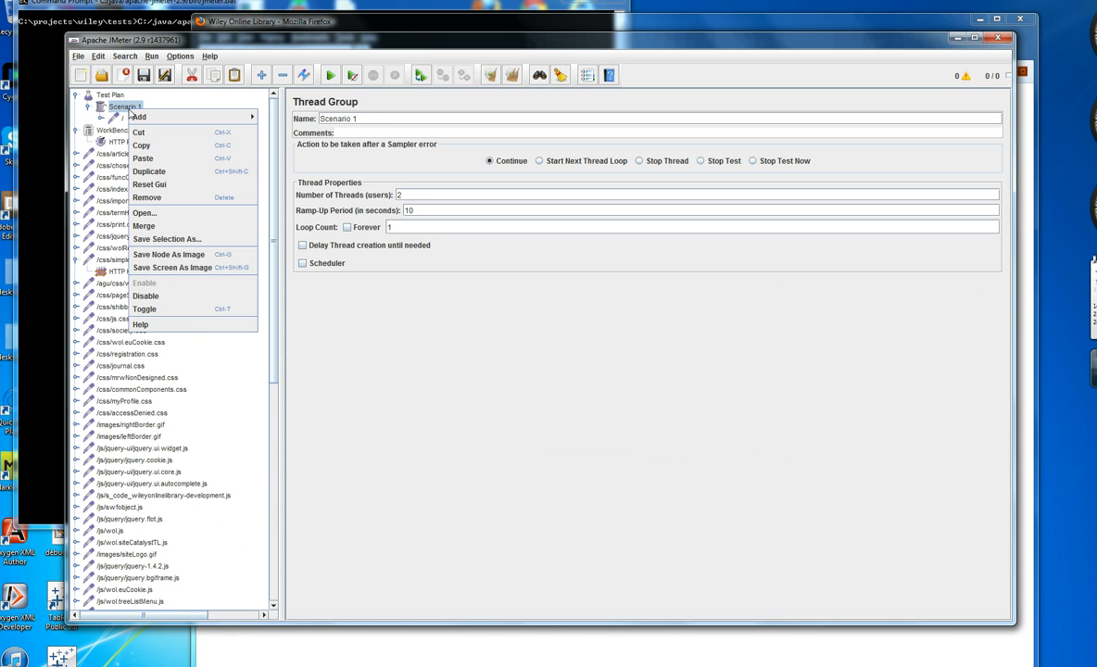
left_click(164, 158)
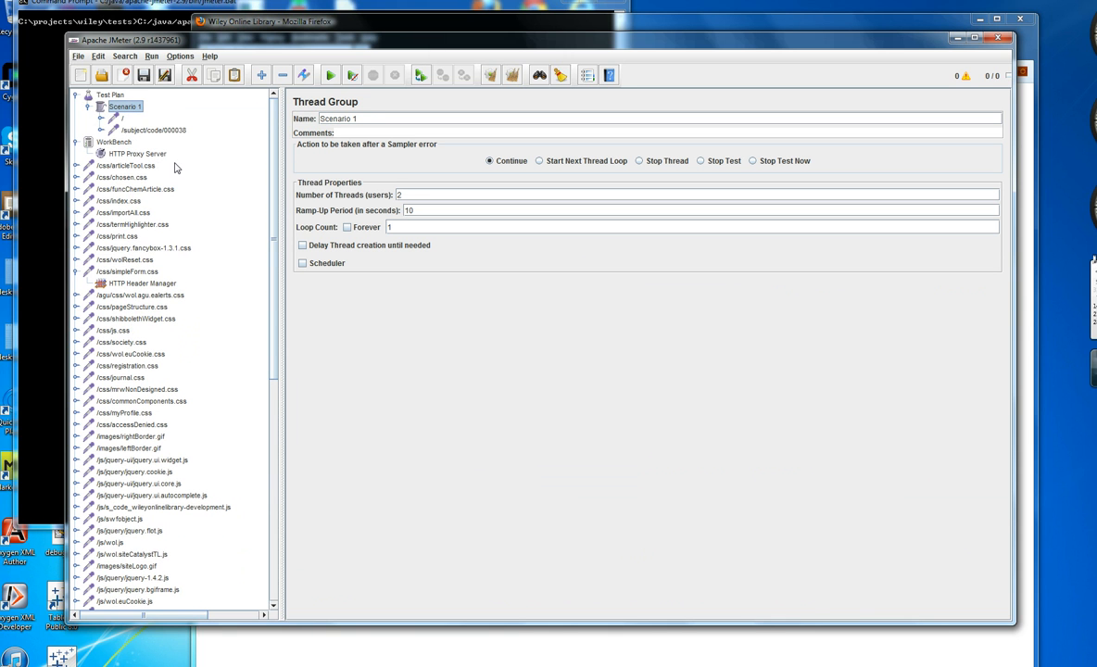
Remove the recorded WorkBench requests from /css/articleTool.css through /js/jquery/jquery.bgiframe.js
left_click(116, 165)
left_click(127, 550, "shift")
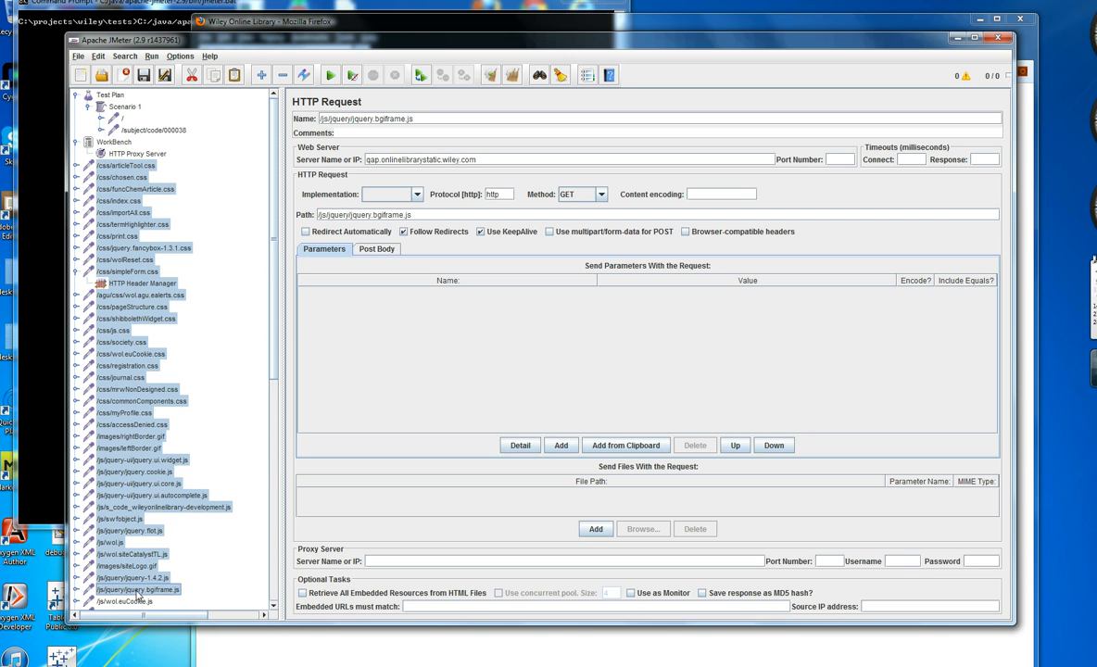
right_click(127, 550)
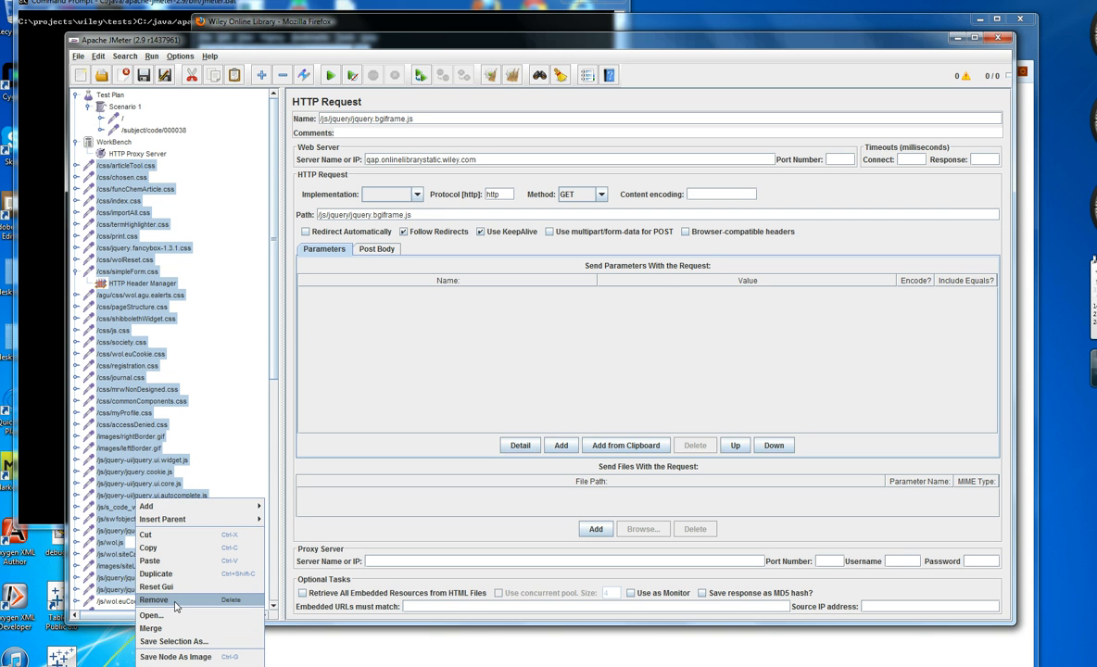
left_click(162, 600)
left_click(524, 348)
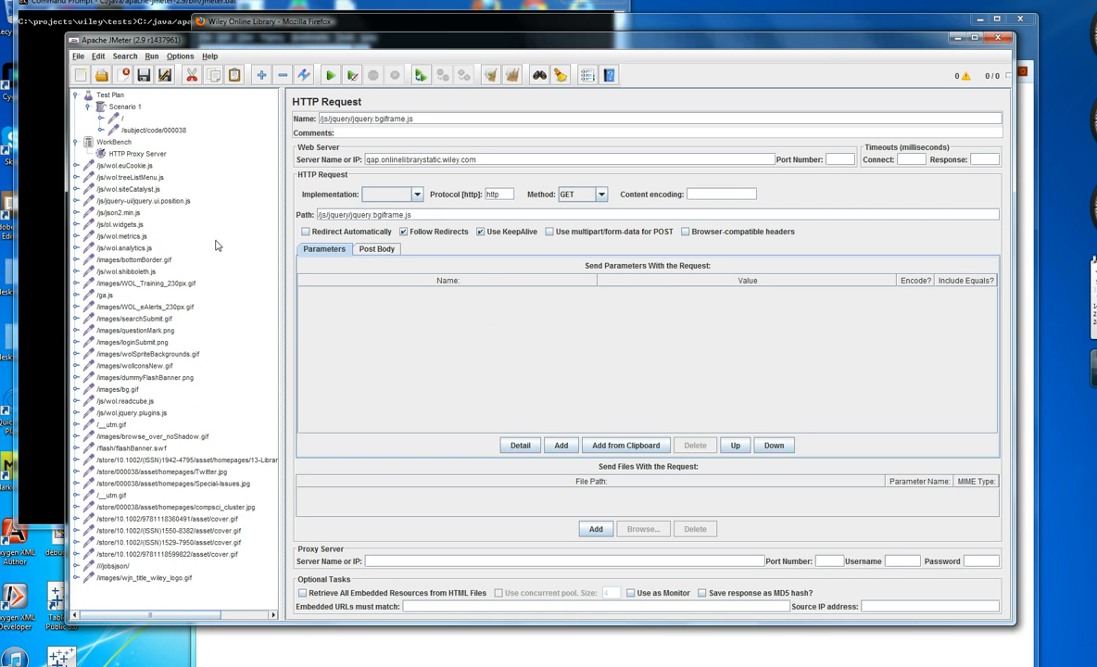
Remove the remaining recorded WorkBench requests from /js/wol.euCookie.js through /images/wjn_title_wiley_logo.gif
left_click(135, 165)
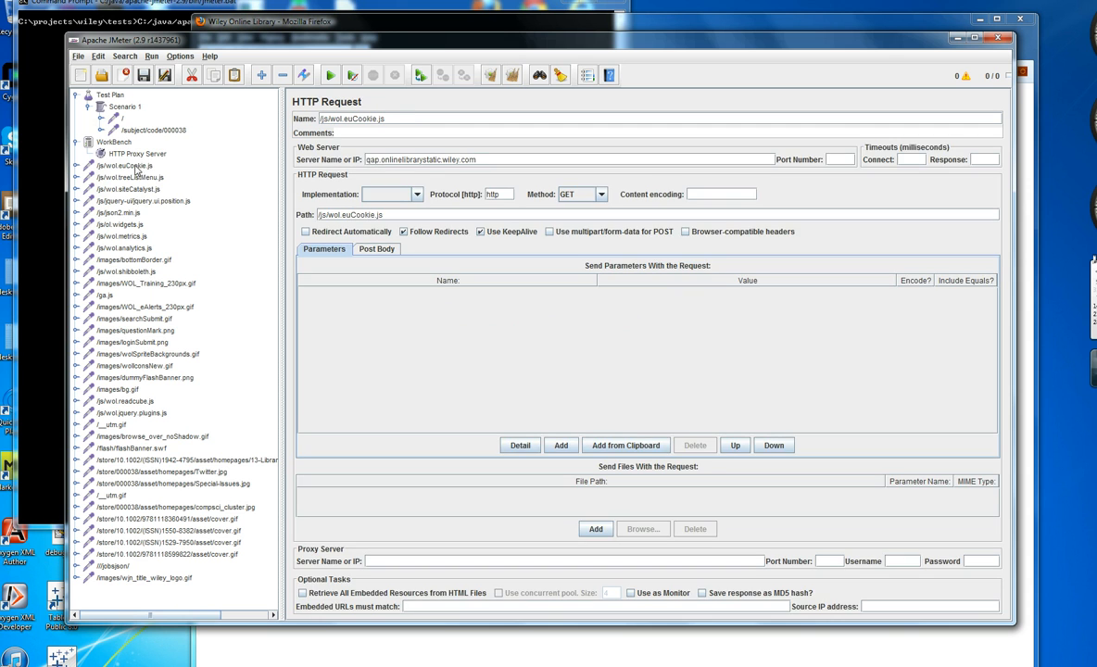
left_click(154, 578, "shift")
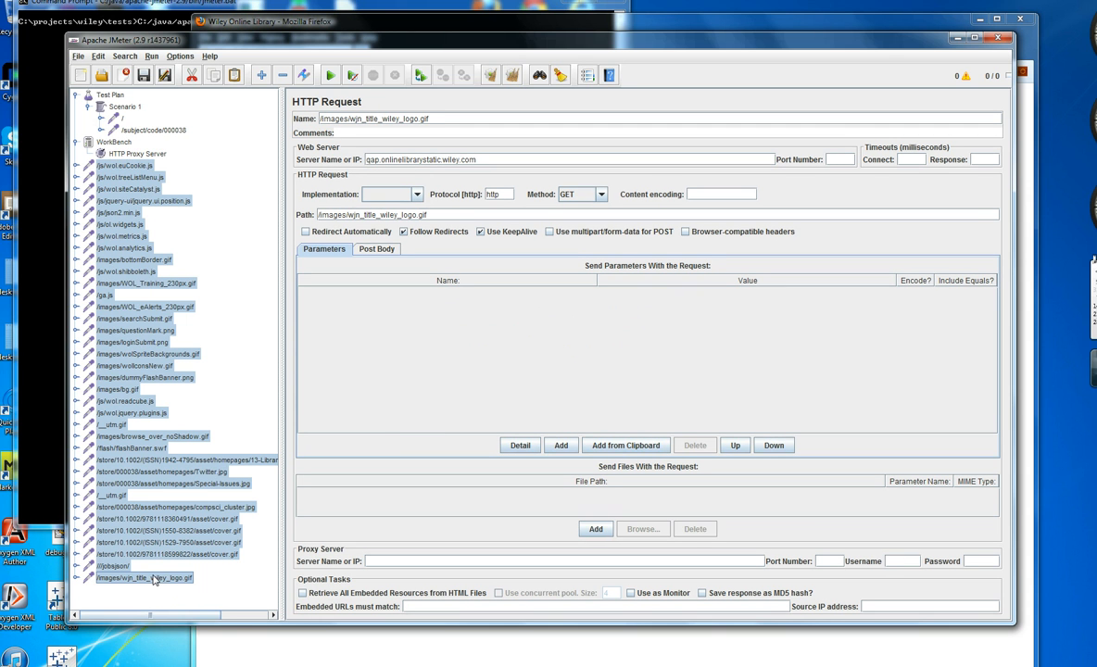
right_click(168, 532)
left_click(219, 598)
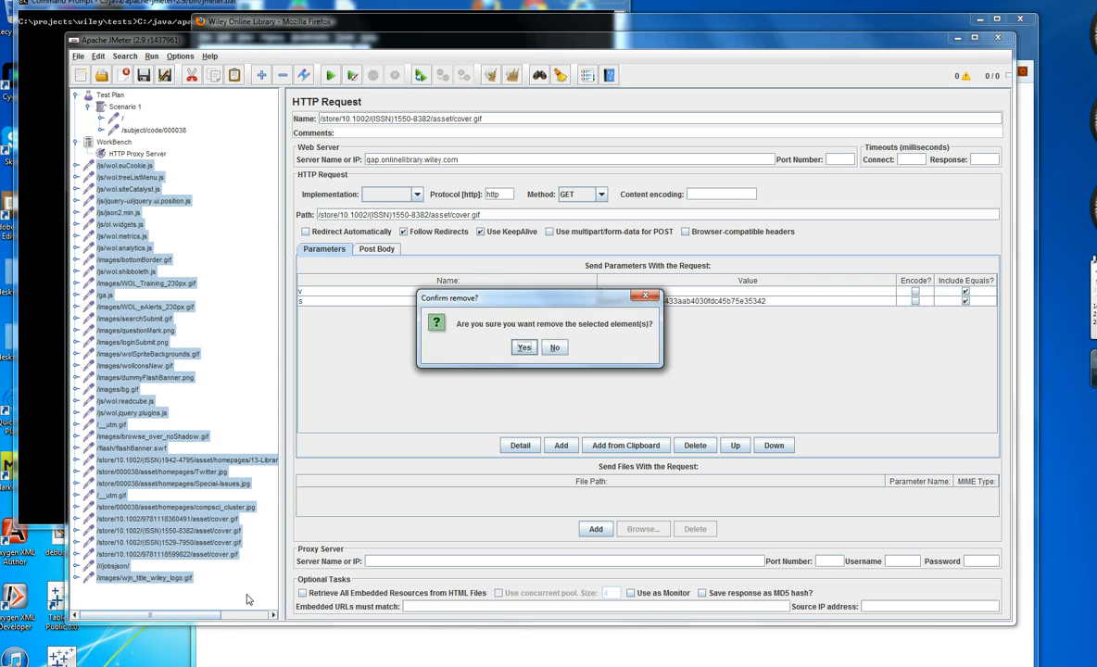
left_click(523, 347)
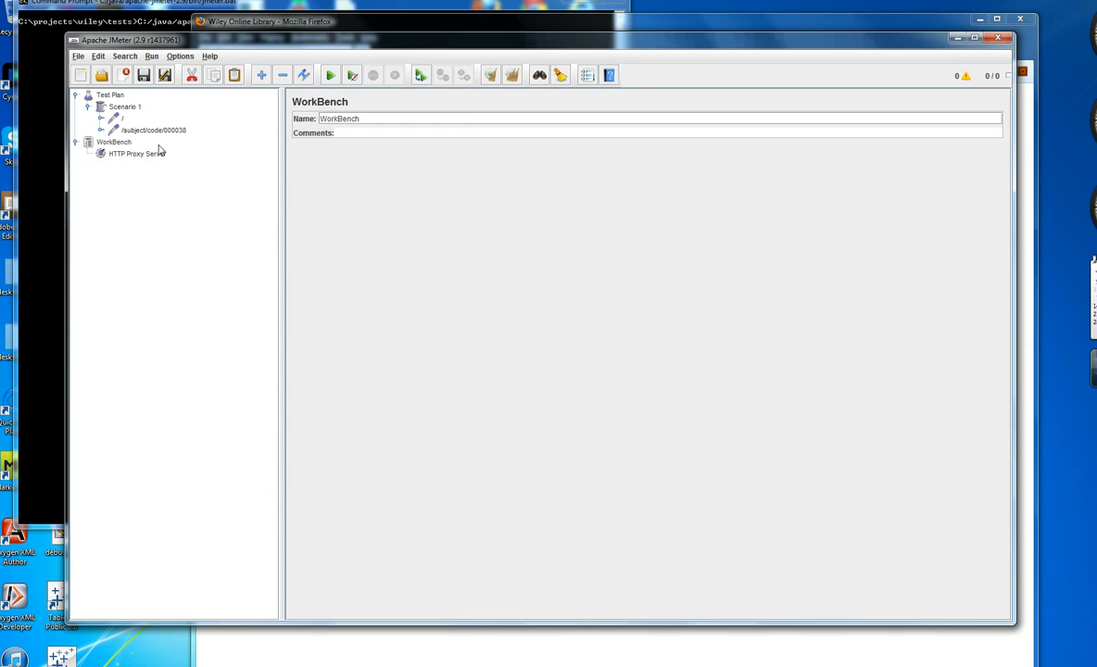
Expand both requests in Scenario 1 and rename the "/" request as 1-1 Landing Page
left_click(100, 118)
left_click(100, 141)
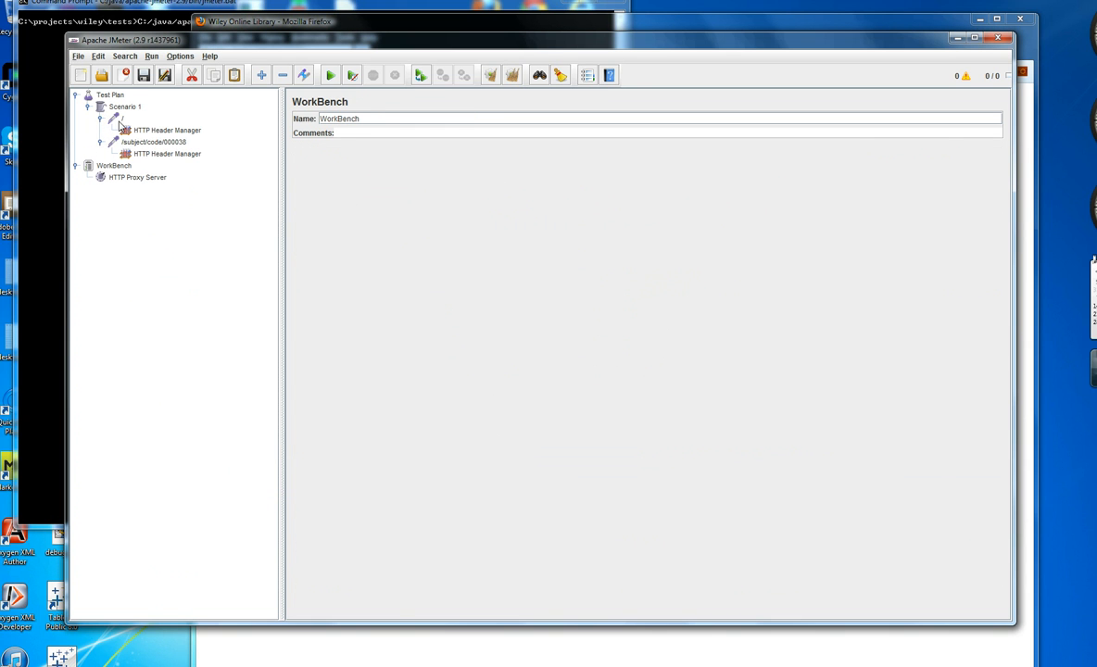
left_click(122, 119)
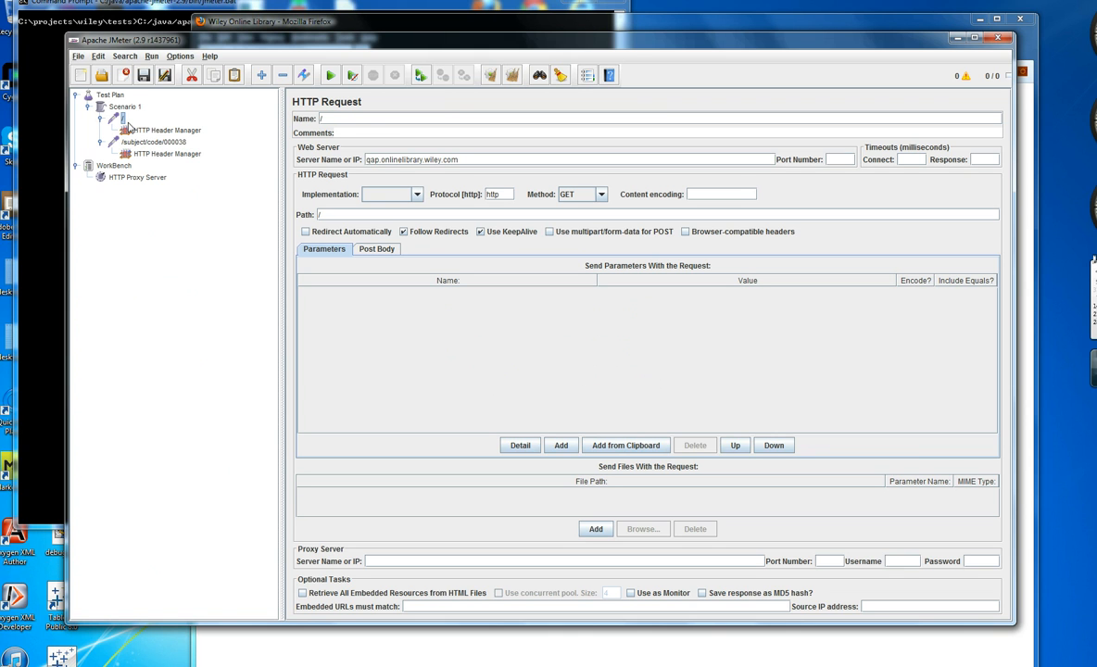
left_click(321, 118)
key("Delete")
Rename the /subject/code/000038 request as 1-2 Subject Page
left_click(140, 143)
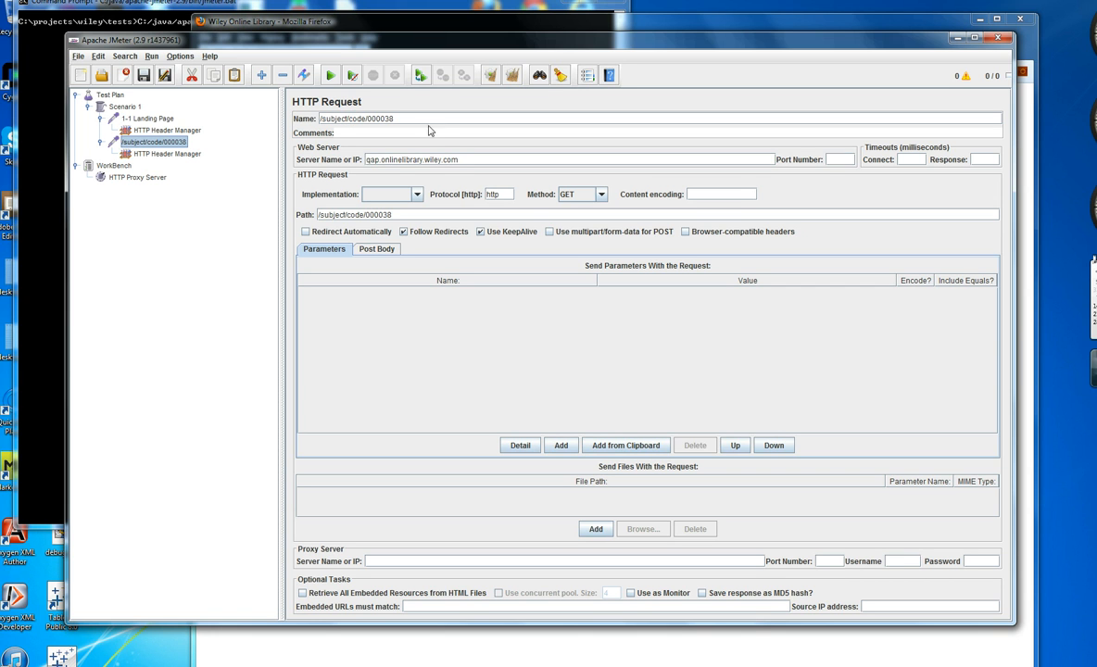
left_click_drag(436, 118, 240, 117)
type("1-2 Subject Page")
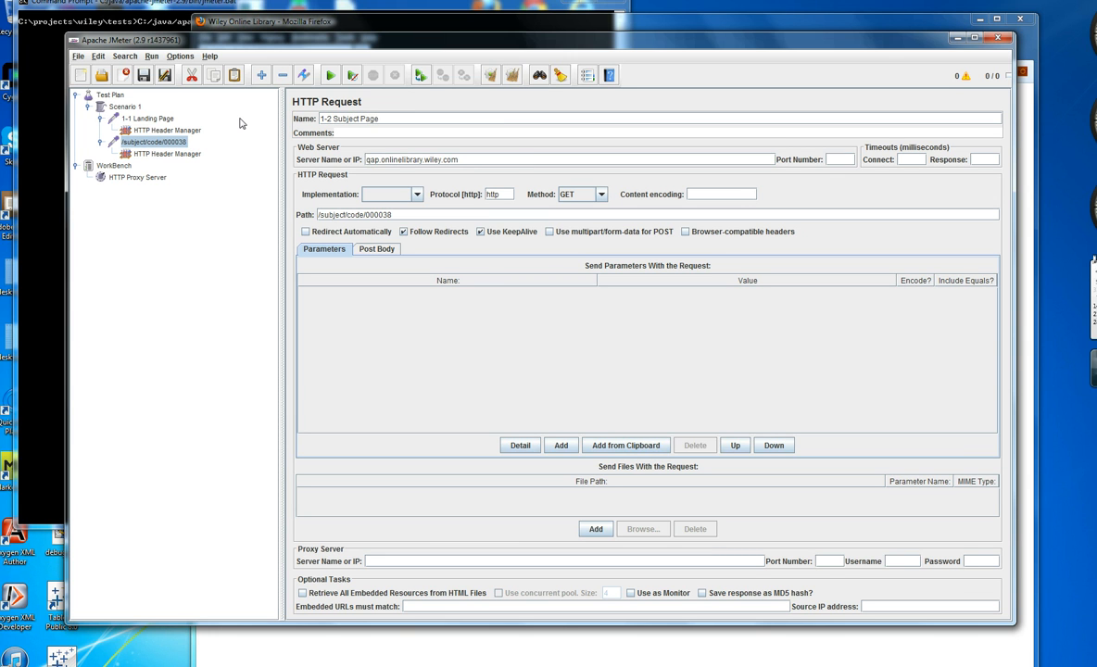
Add a Summary Report listener to the Scenario 1 thread group
left_click(116, 105)
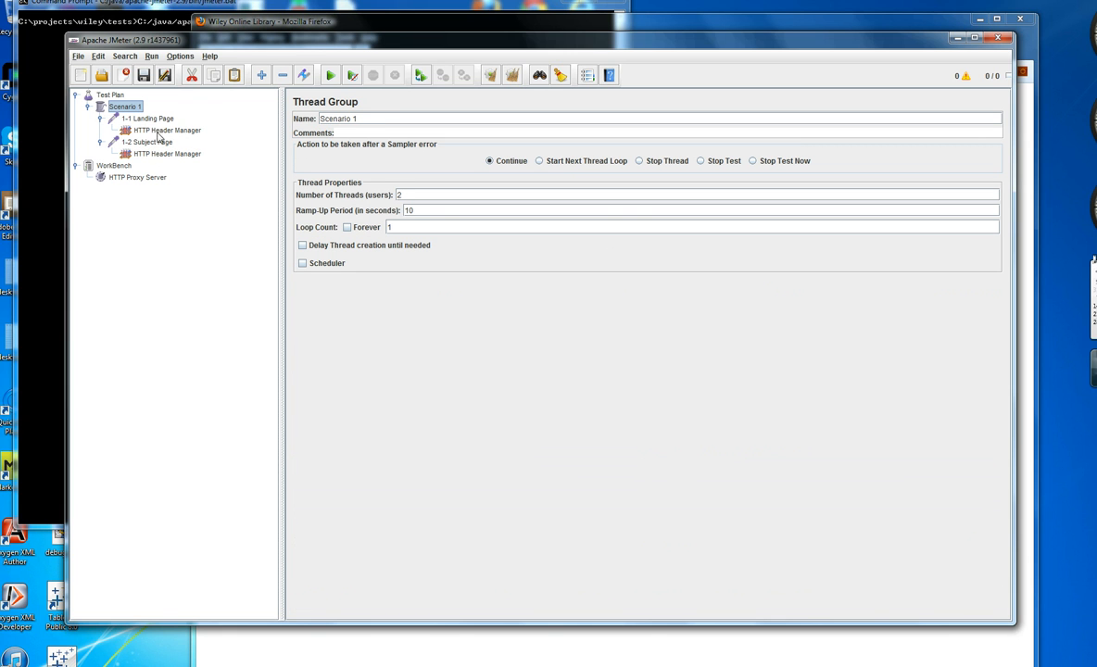
right_click(126, 109)
mouse_move(144, 115)
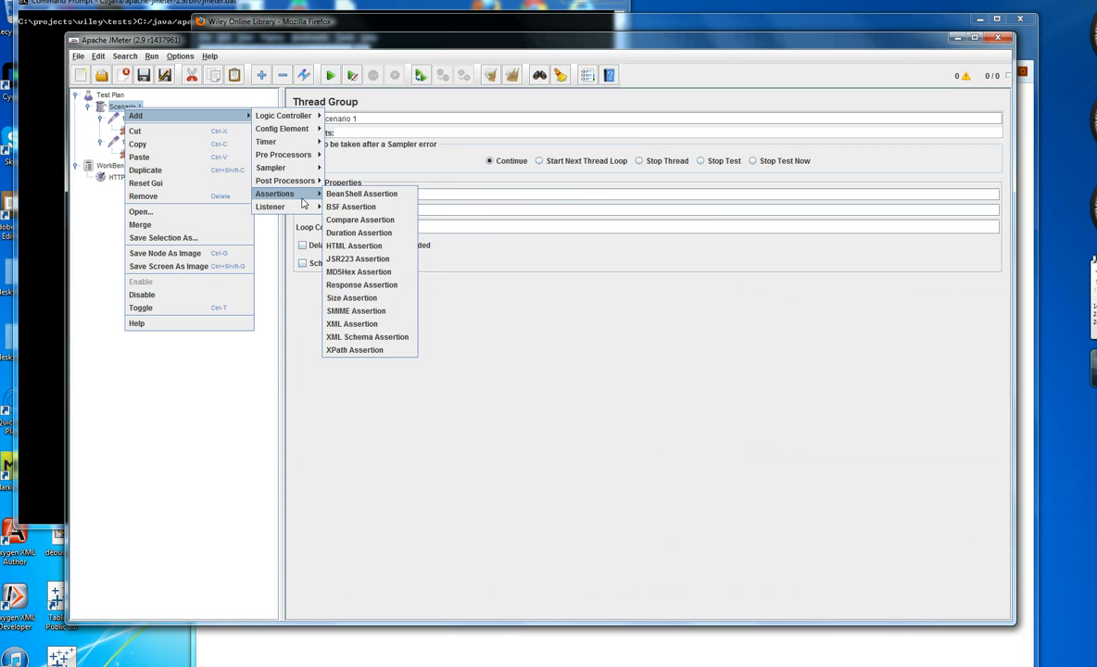
mouse_move(283, 204)
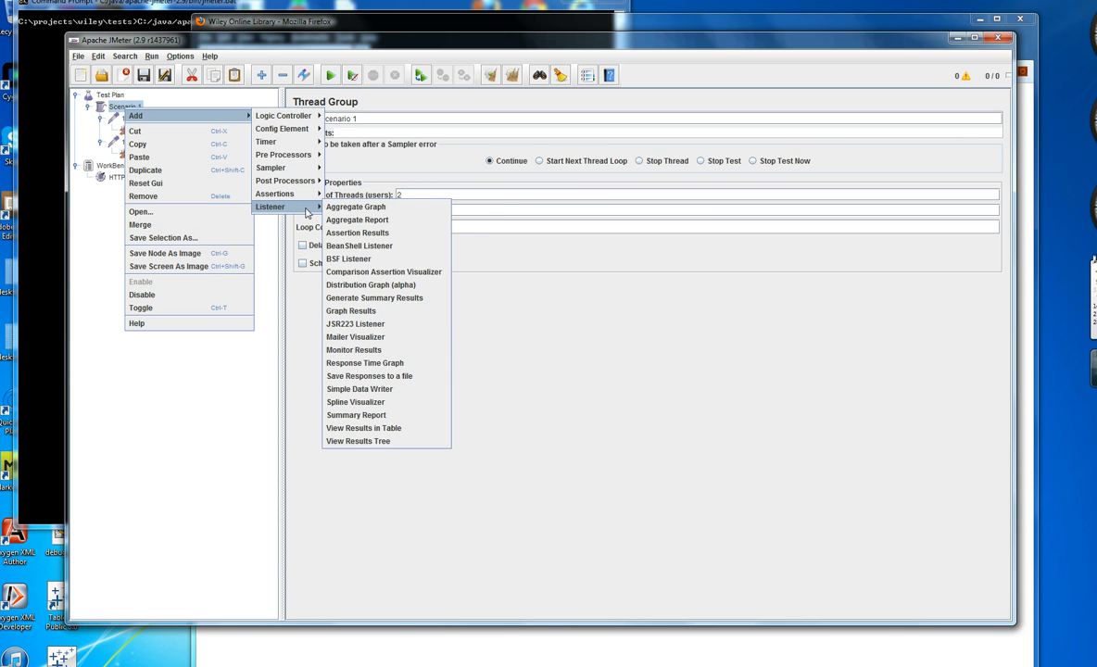
left_click(356, 416)
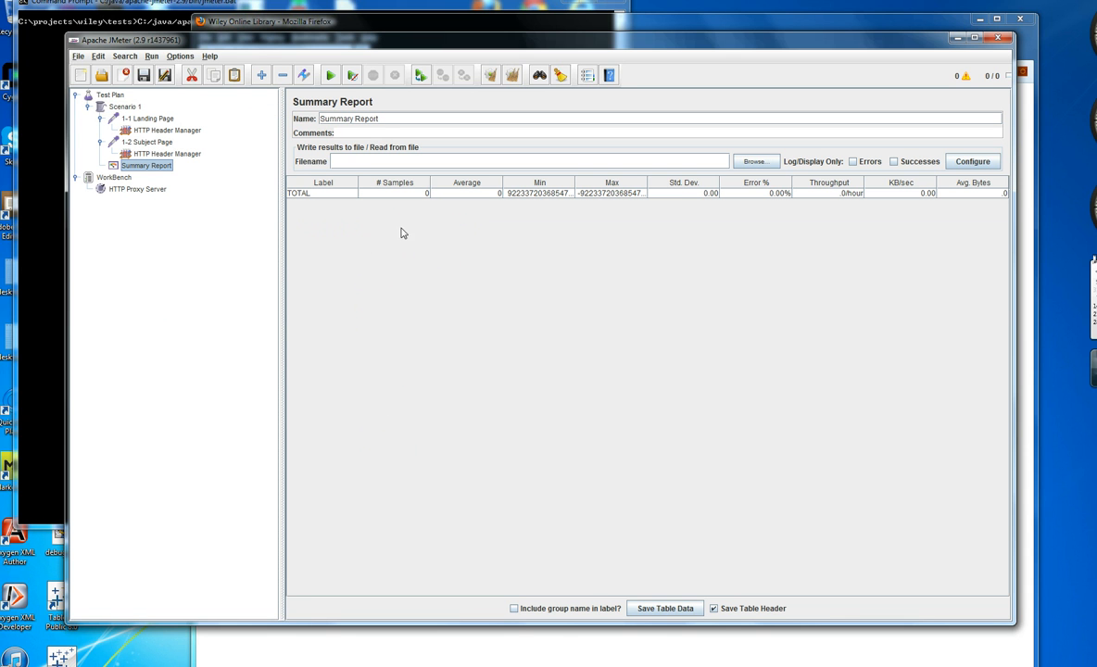
Add an Aggregate Report listener to the Scenario 1 thread group
left_click(130, 109)
right_click(131, 108)
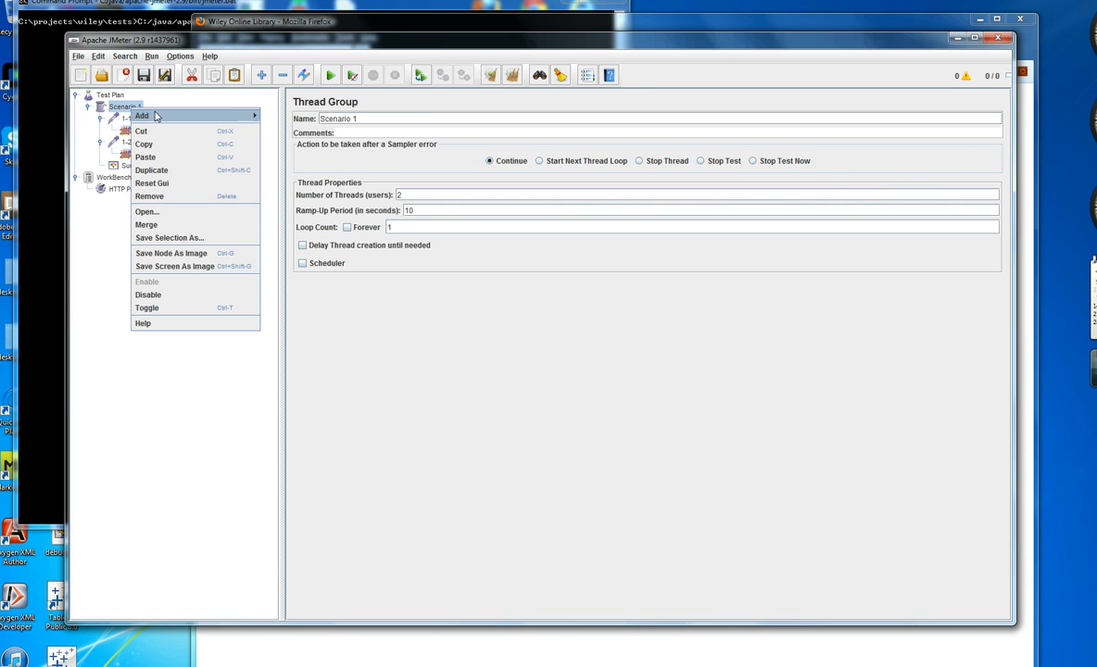
mouse_move(149, 115)
mouse_move(282, 205)
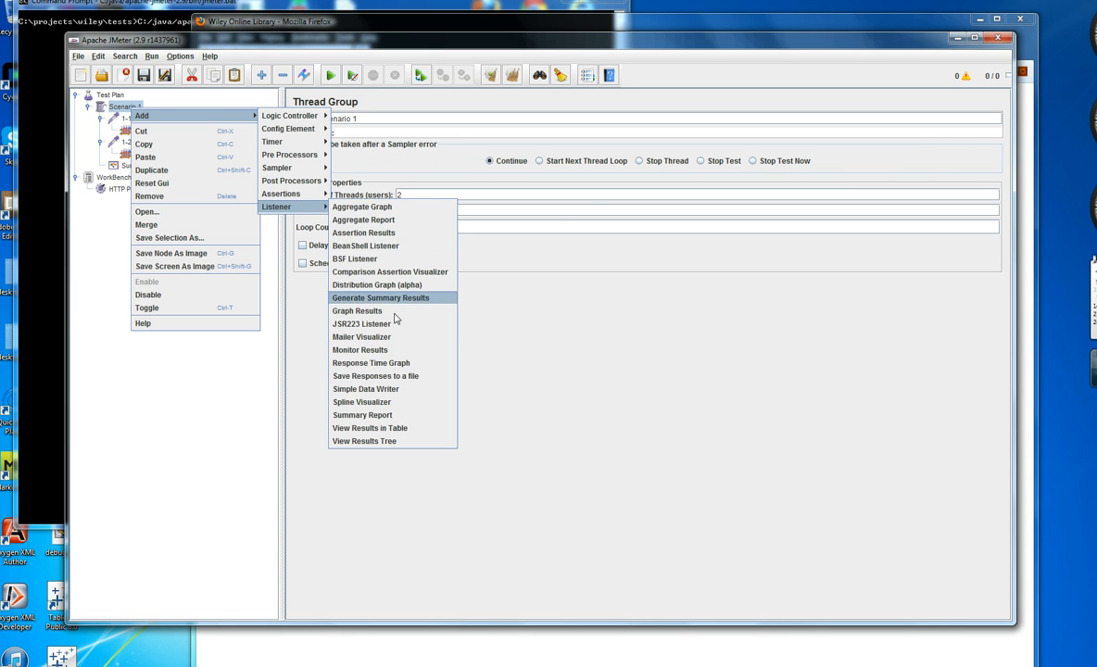
left_click(385, 223)
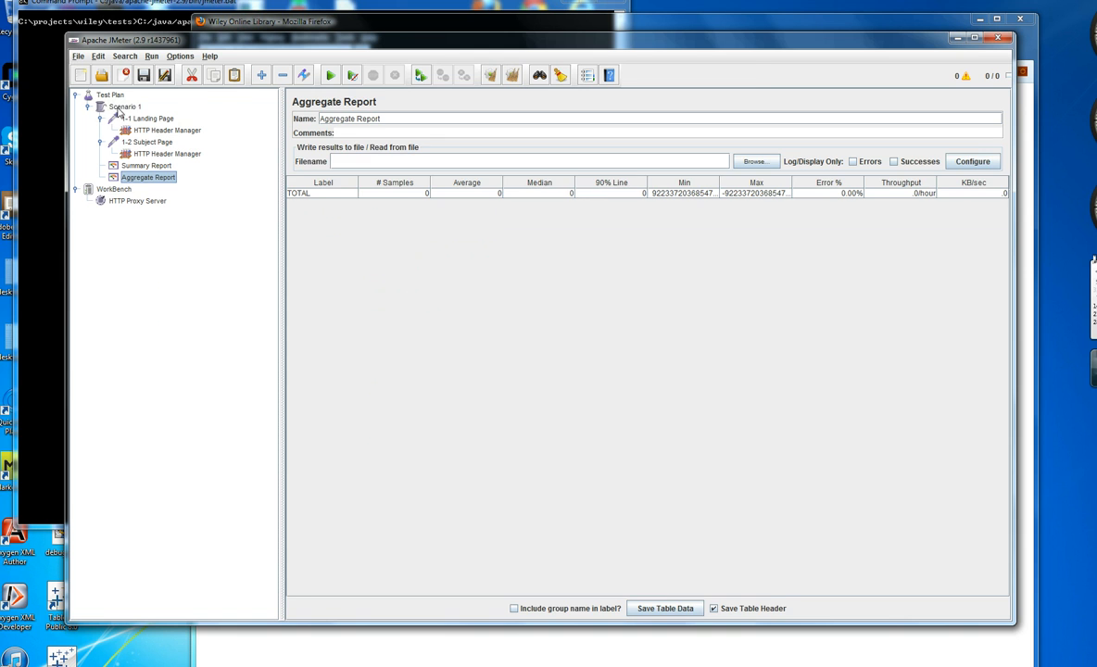
Save the test plan as Scenario 3.jmx in the tests folder
left_click(119, 108)
left_click(143, 75)
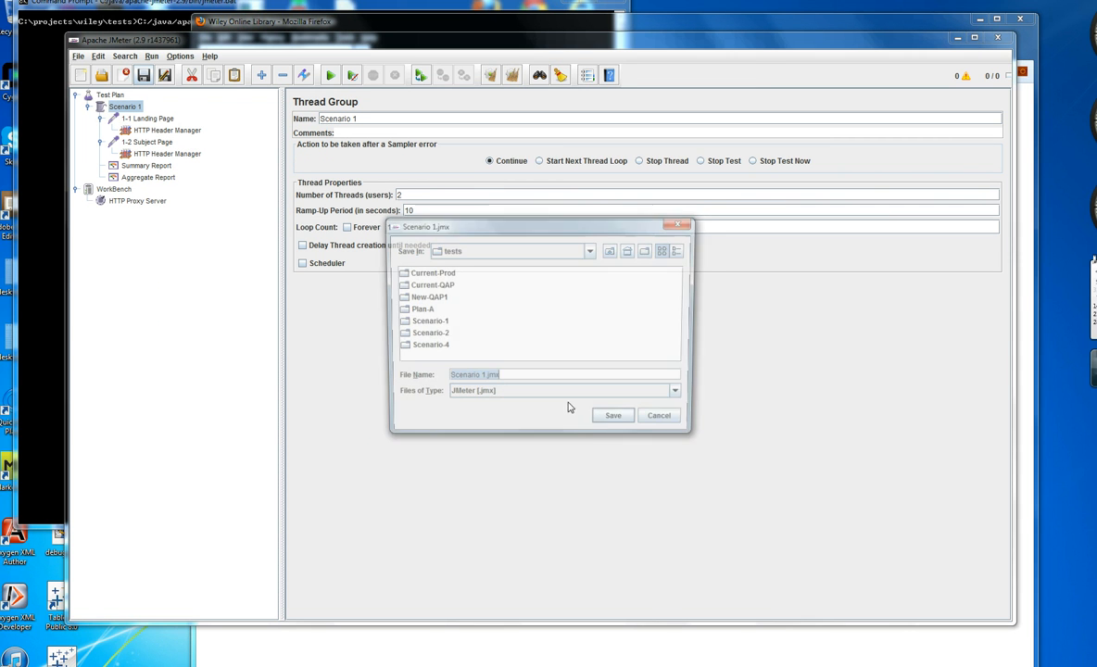
left_click(481, 379)
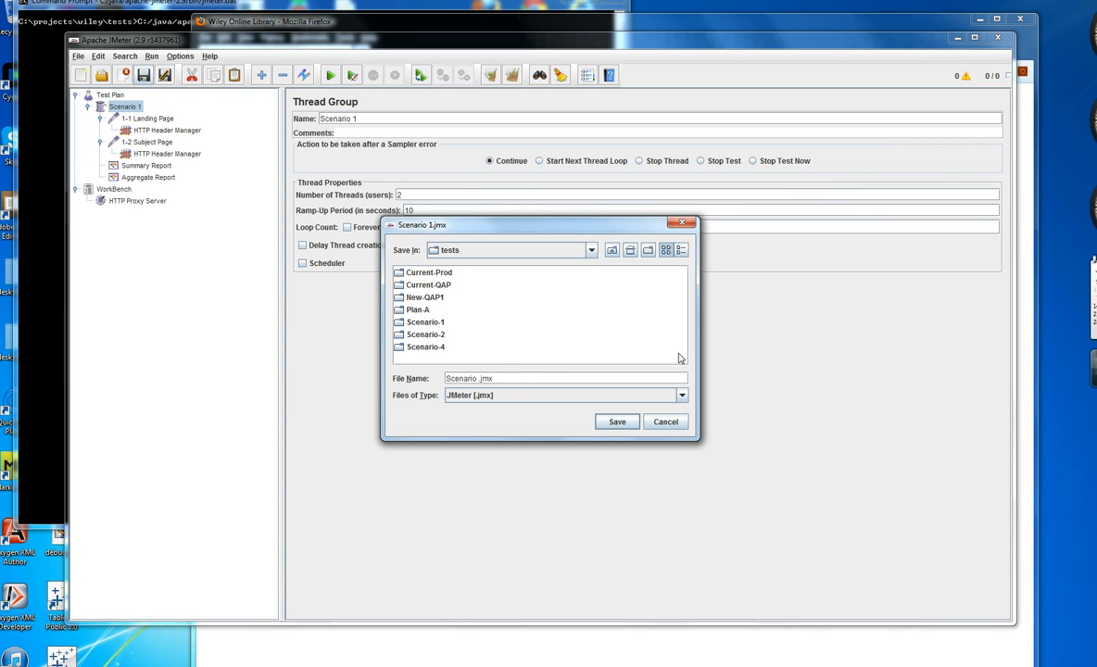
type("3")
left_click(617, 422)
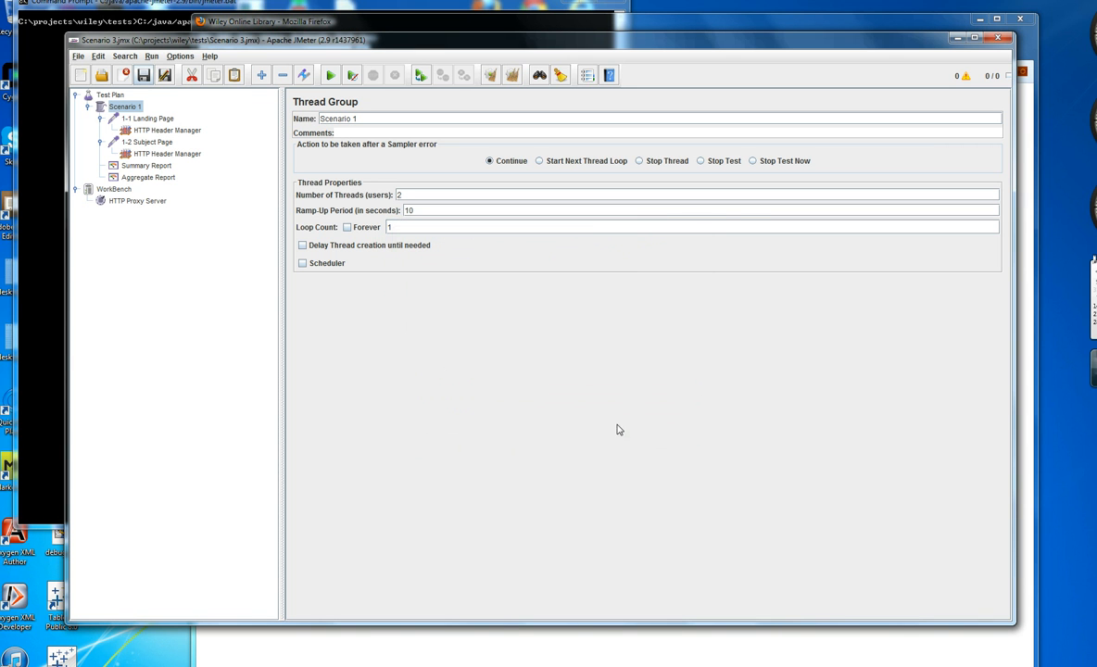
Run the saved test plan with the Scenario 1 thread group's current settings
left_click(146, 118)
left_click(144, 166)
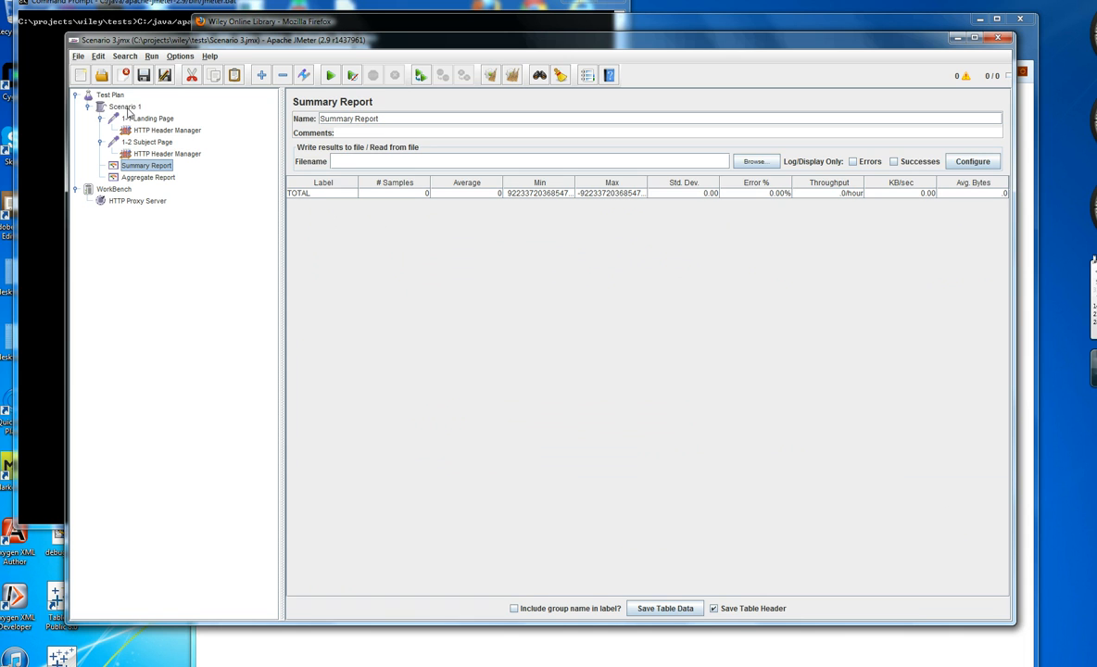
left_click(124, 106)
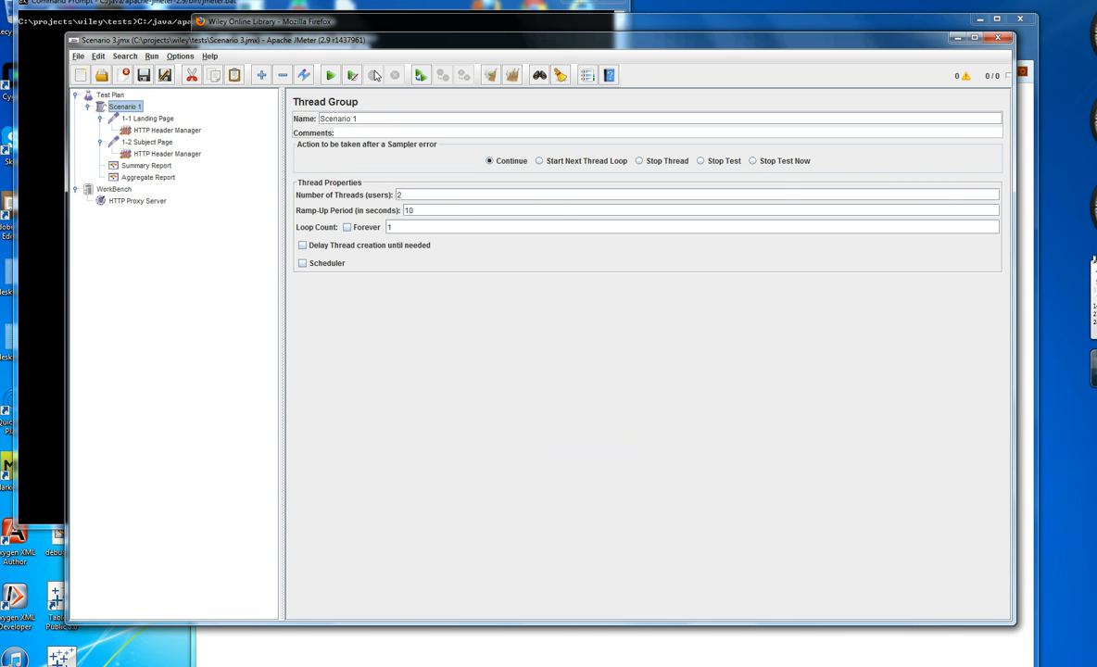
left_click(330, 75)
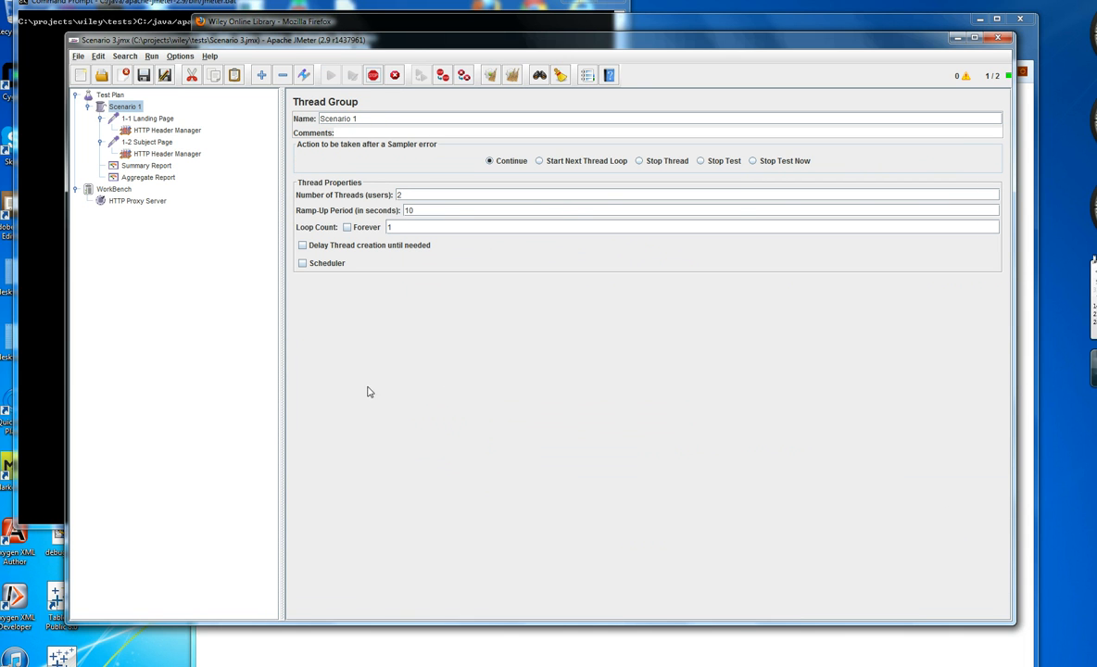
Examine the run's results in the Summary Report and Aggregate Report, and return to the Scenario 1 thread group settings
left_click(143, 166)
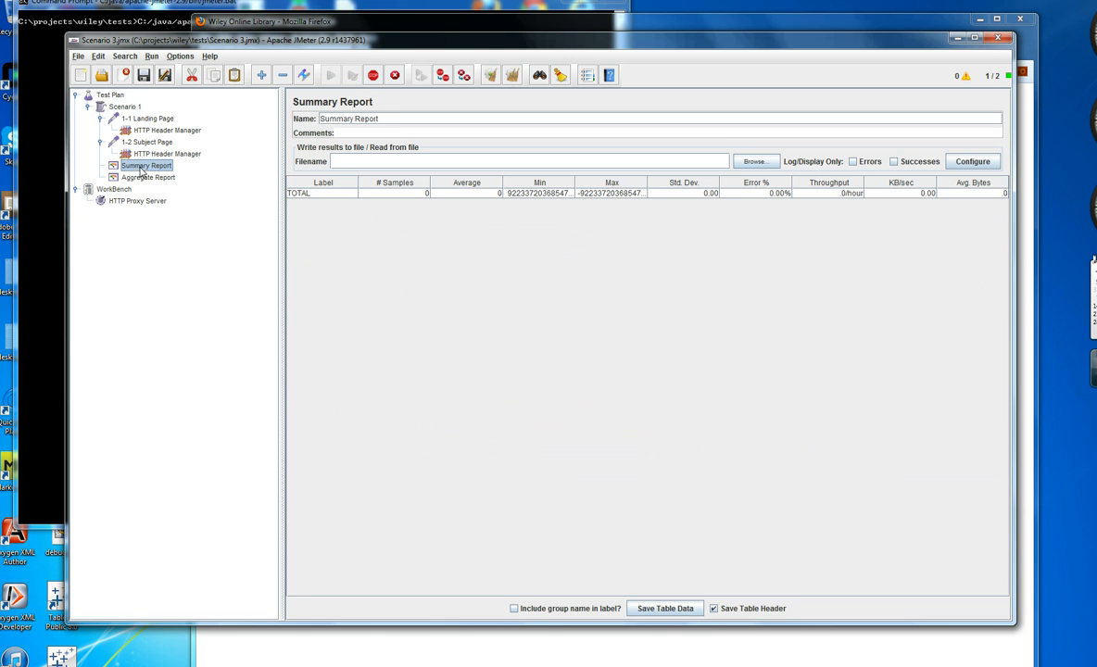
left_click(140, 179)
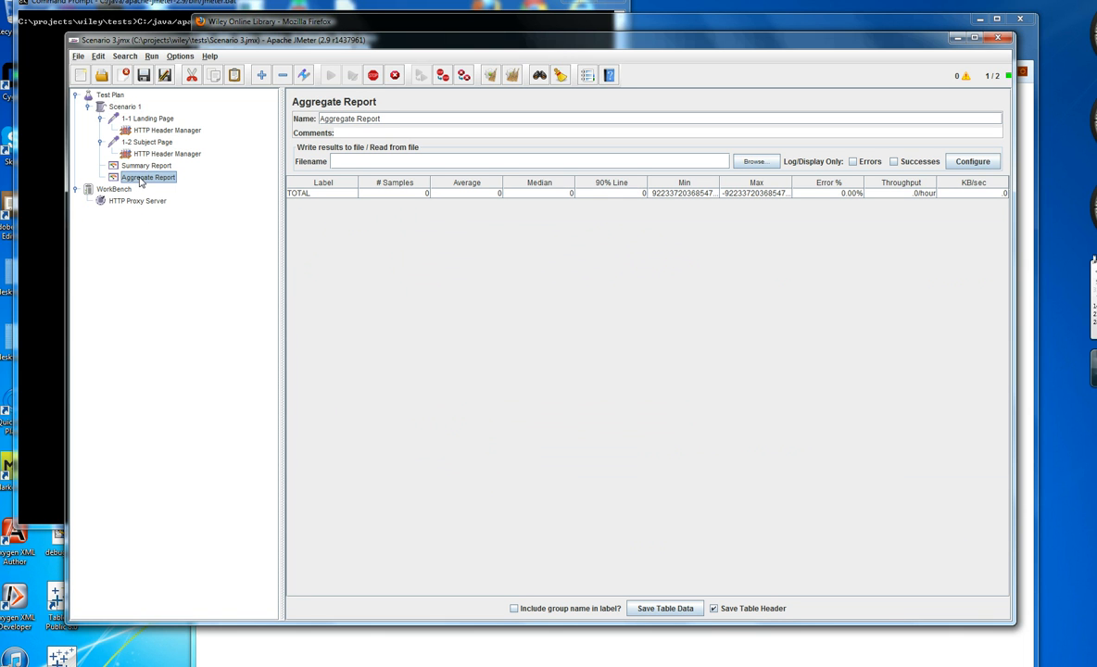
left_click(142, 167)
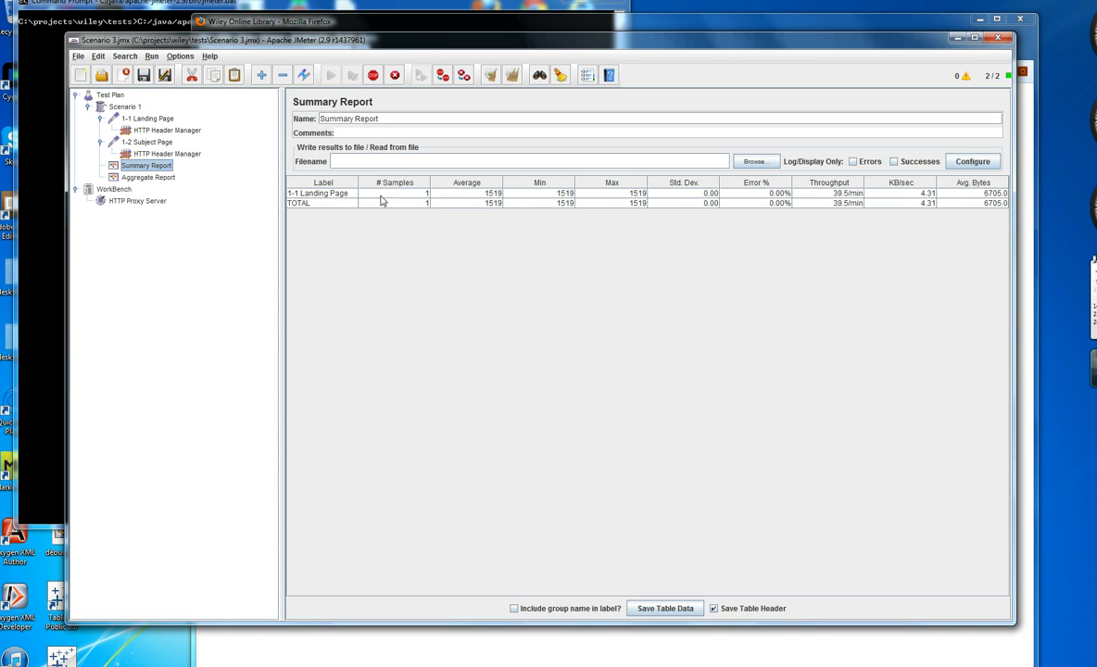
left_click(156, 183)
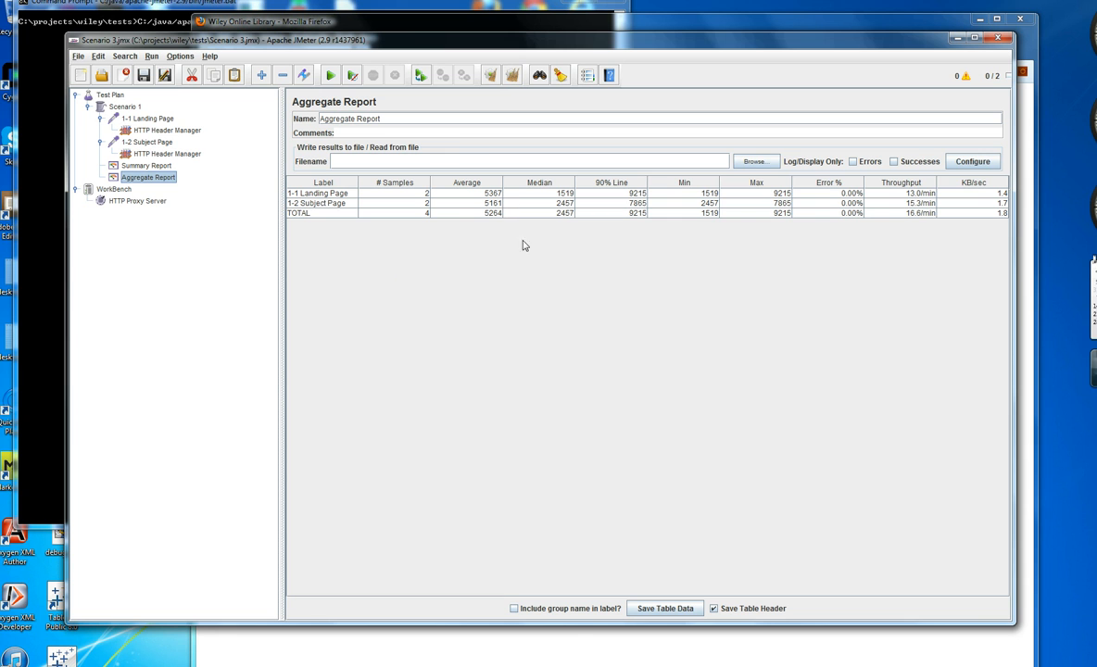
left_click(127, 106)
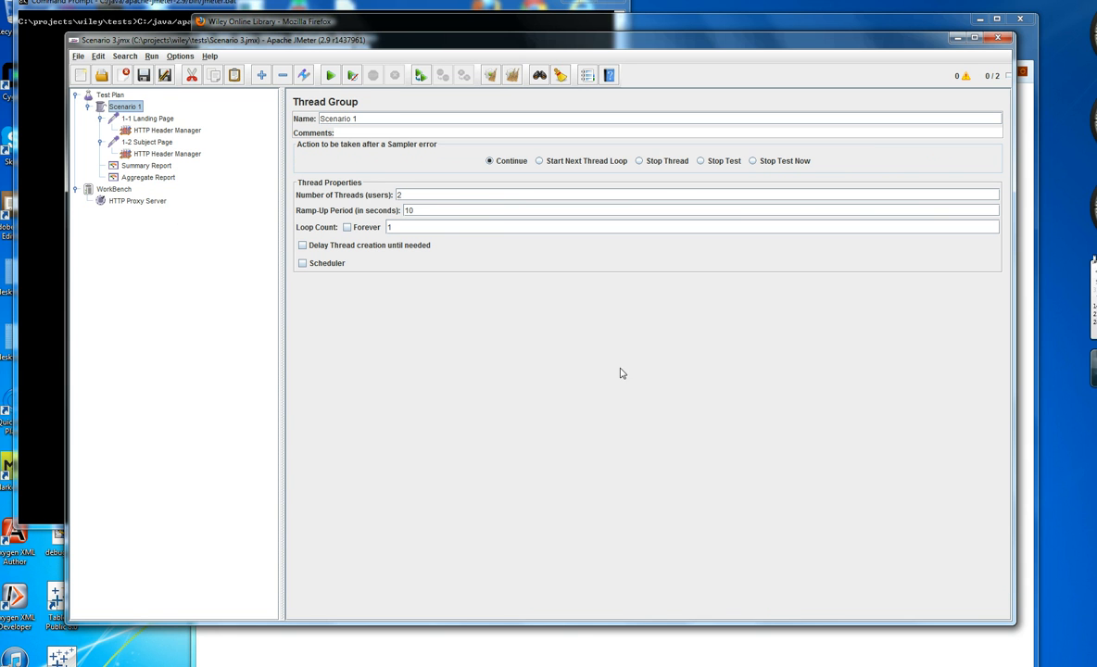